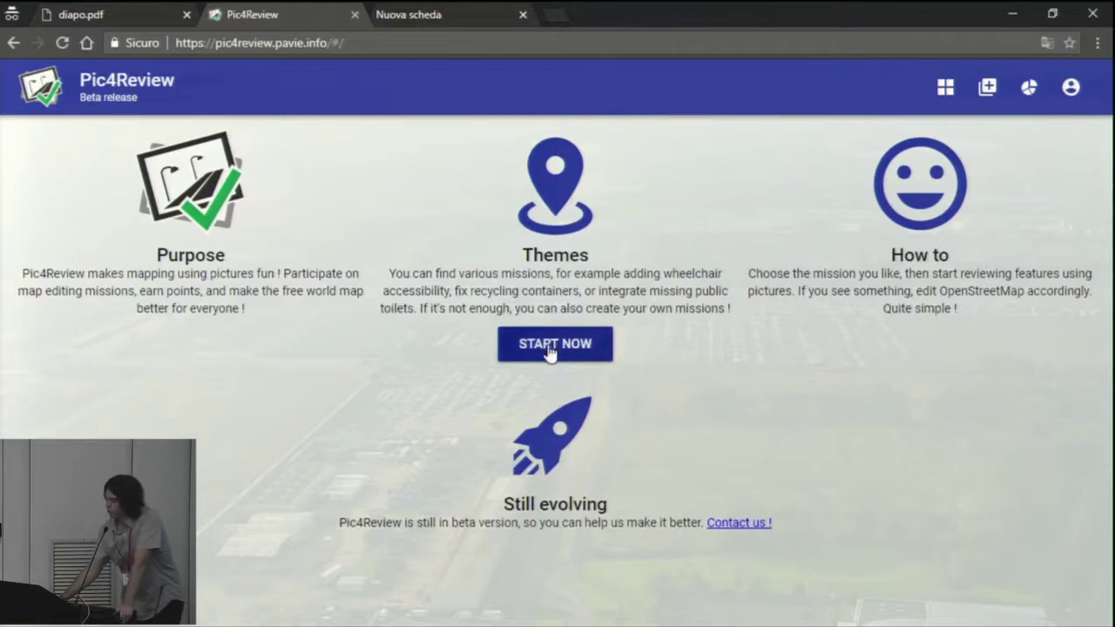
Step: Open the mission list and start reviewing the Bus stop type mission for Brussels
left_click(549, 348)
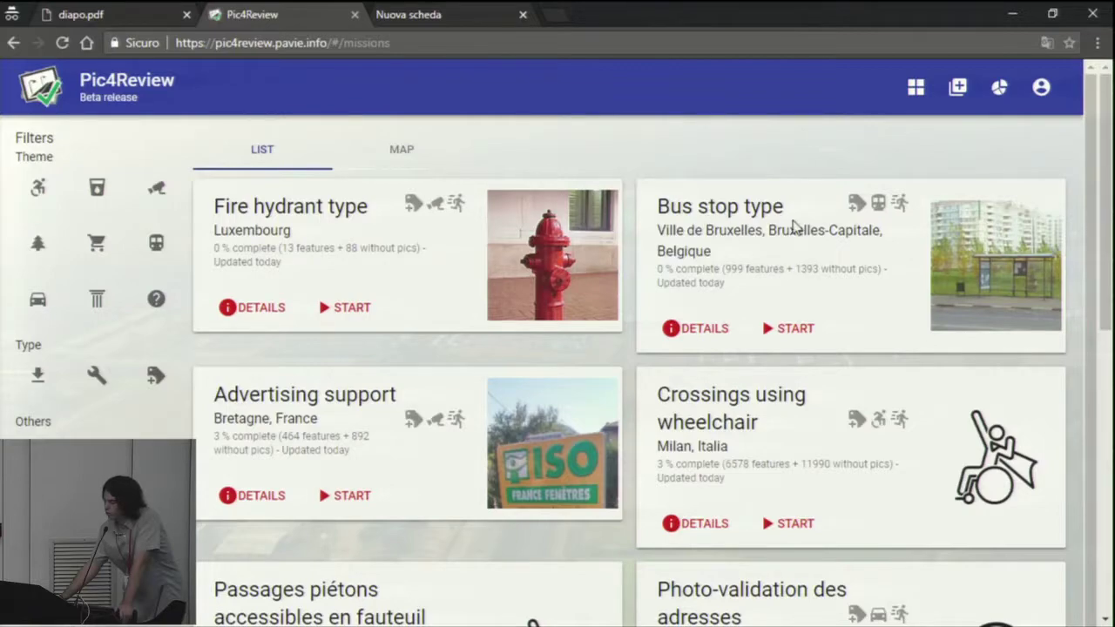
left_click(793, 328)
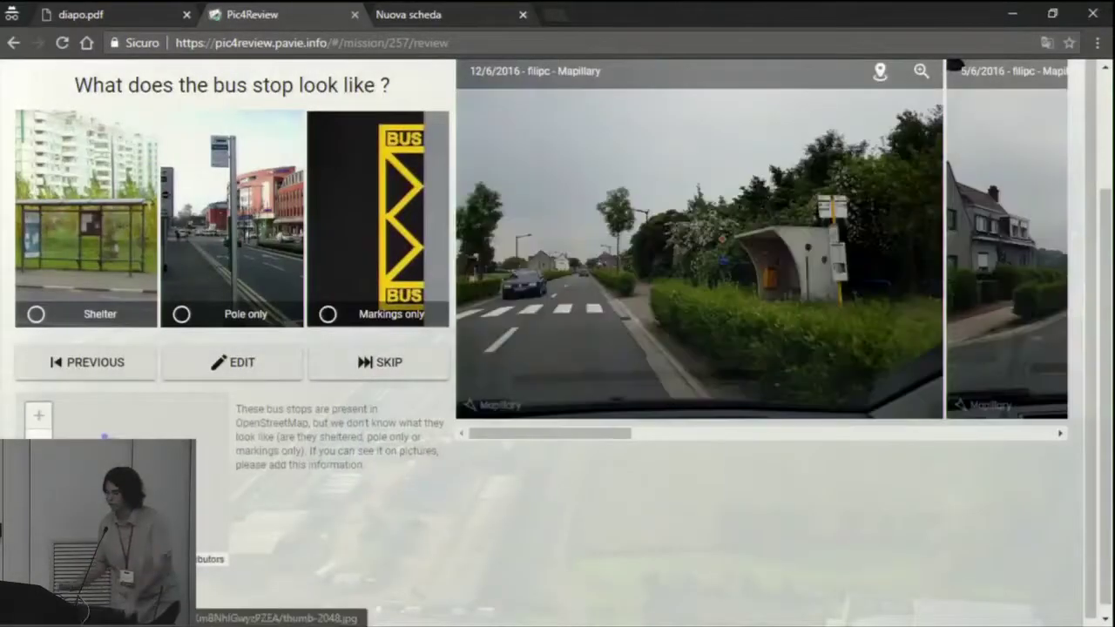
scroll(316, 544, "up", 1)
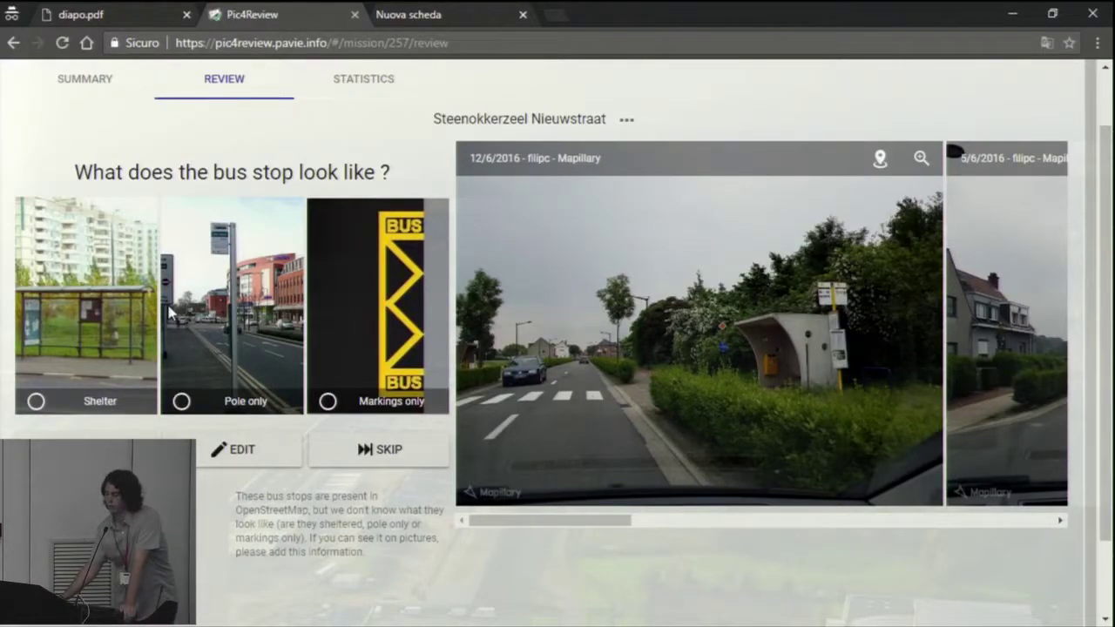
left_click(626, 116)
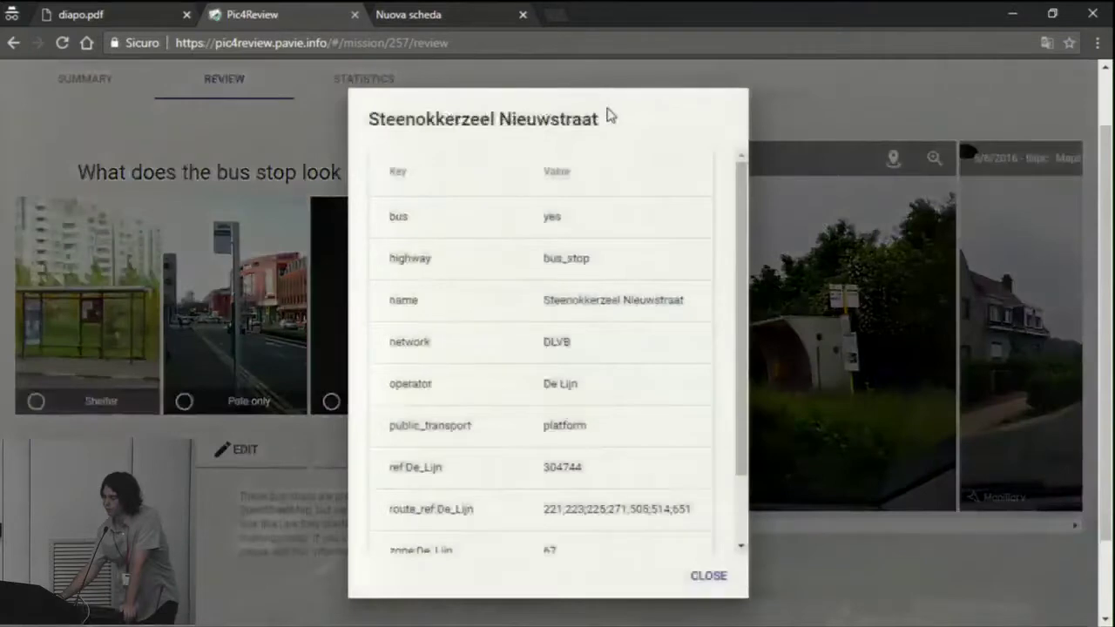
scroll(607, 248, "down", 1)
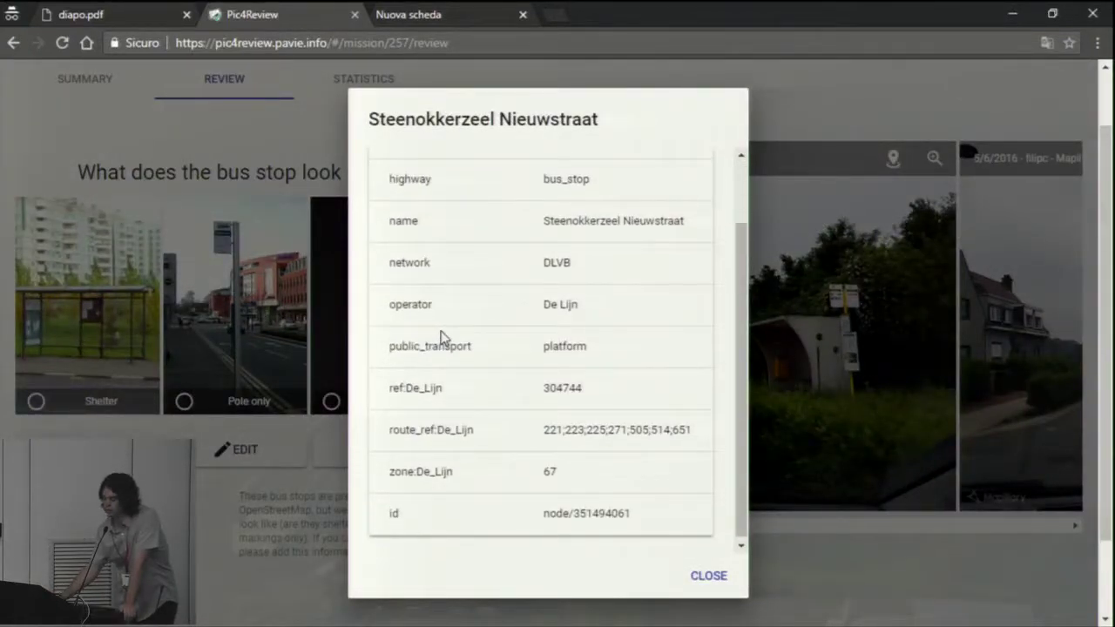
scroll(441, 339, "up", 1)
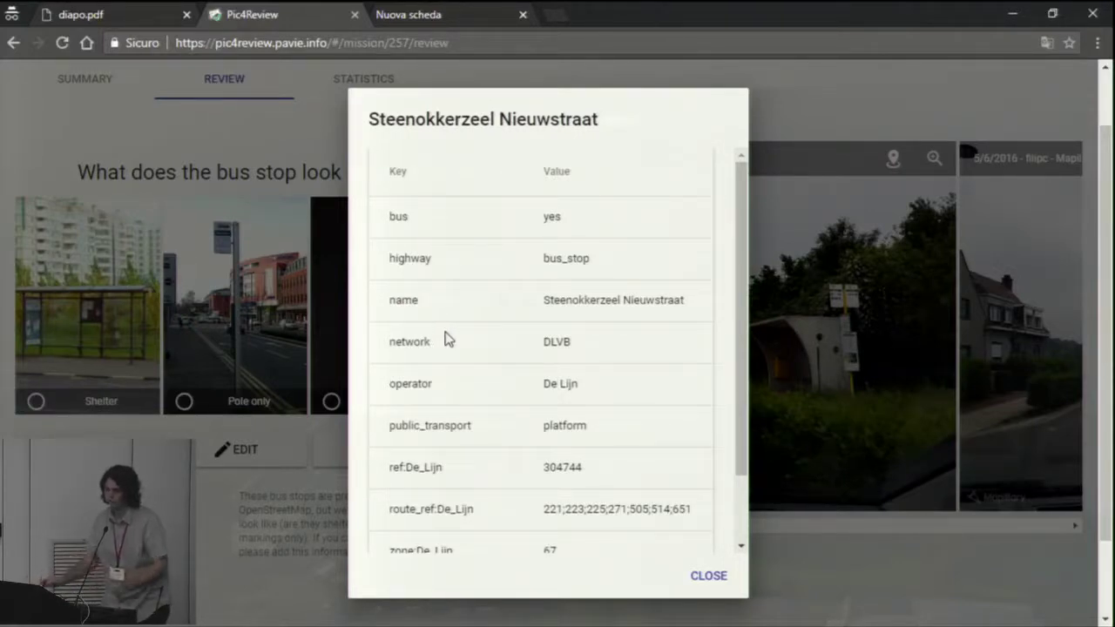
left_click(721, 576)
left_click_drag(625, 528, 598, 530)
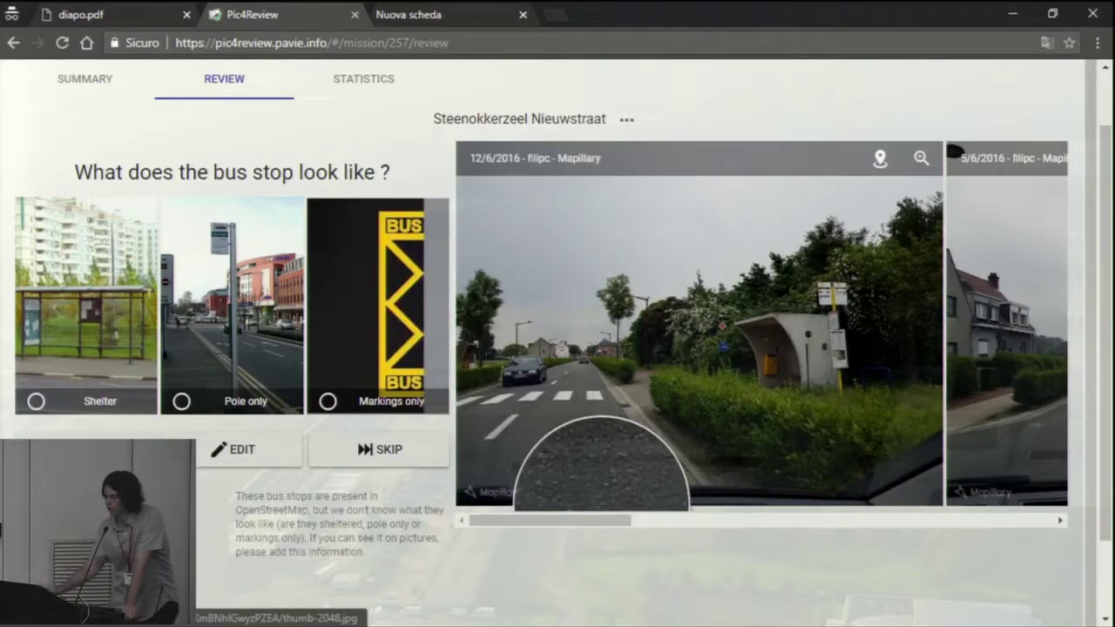
Step: Record the Steenokkerzeel Nieuwstraat bus stop as a shelter
left_click(117, 328)
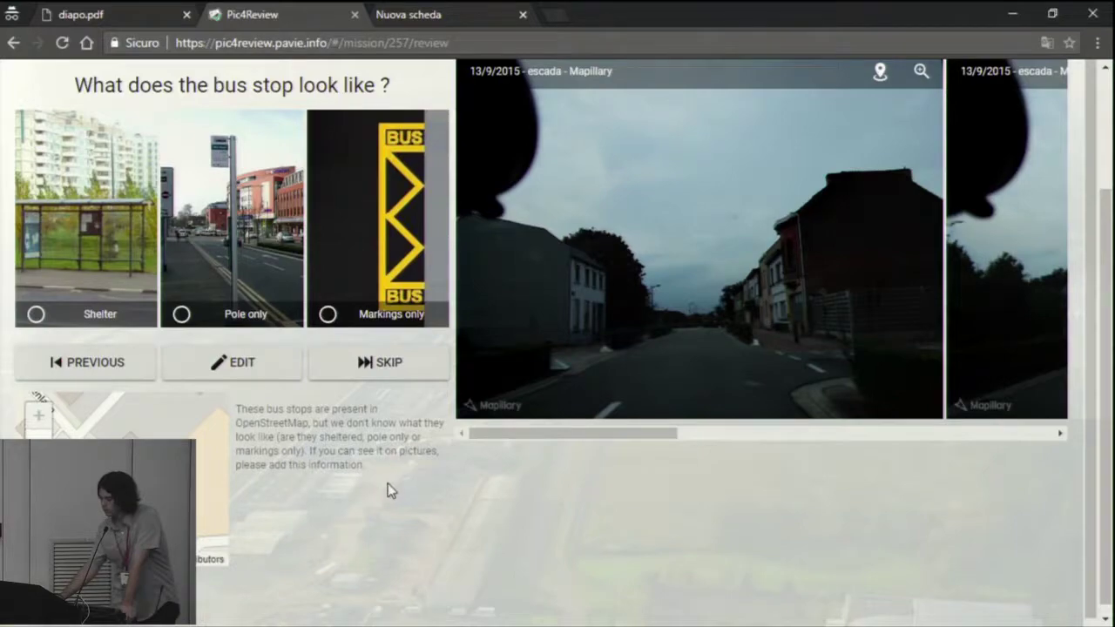
scroll(388, 491, "up", 2)
scroll(323, 515, "down", 1)
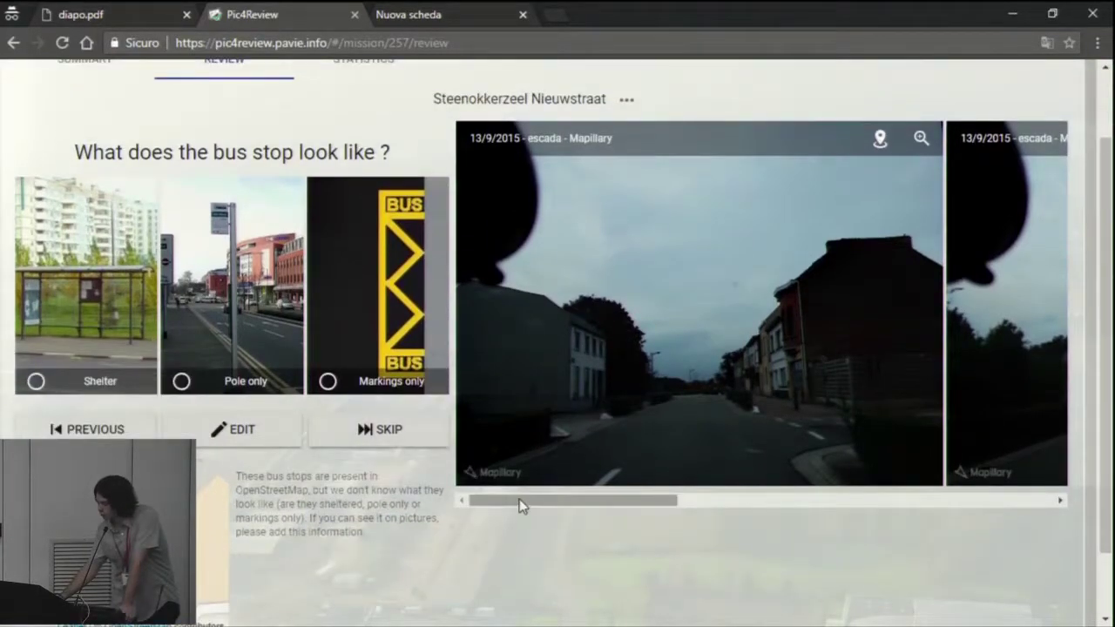
left_click_drag(520, 505, 775, 504)
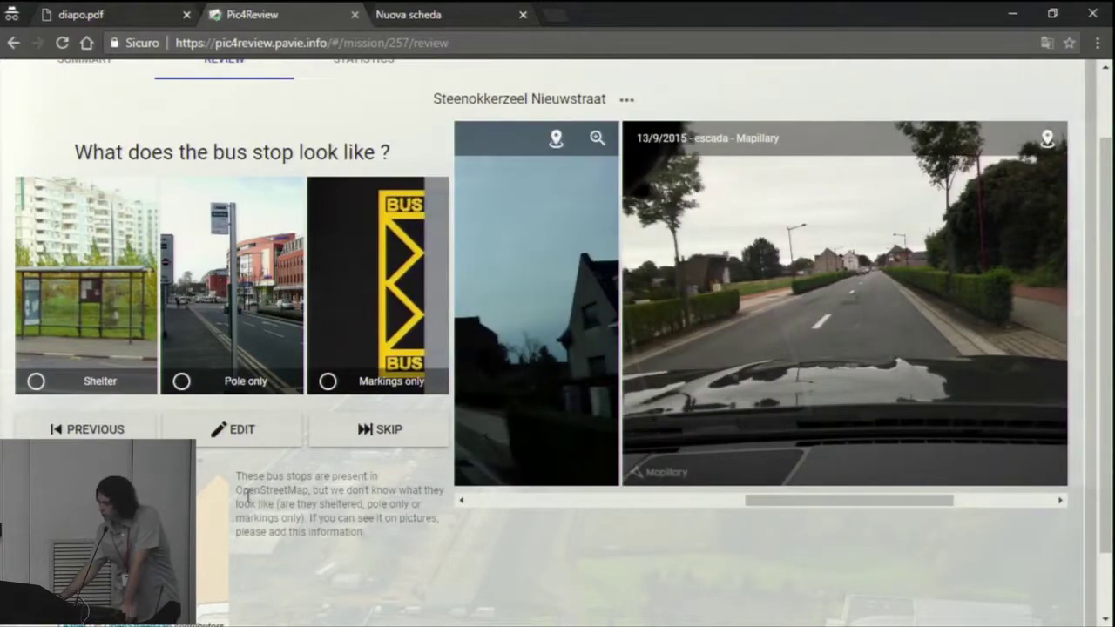
Step: Skip the next stop, then record Sint-Martens-Bodegem Tarweveldlaan as pole only
left_click(389, 435)
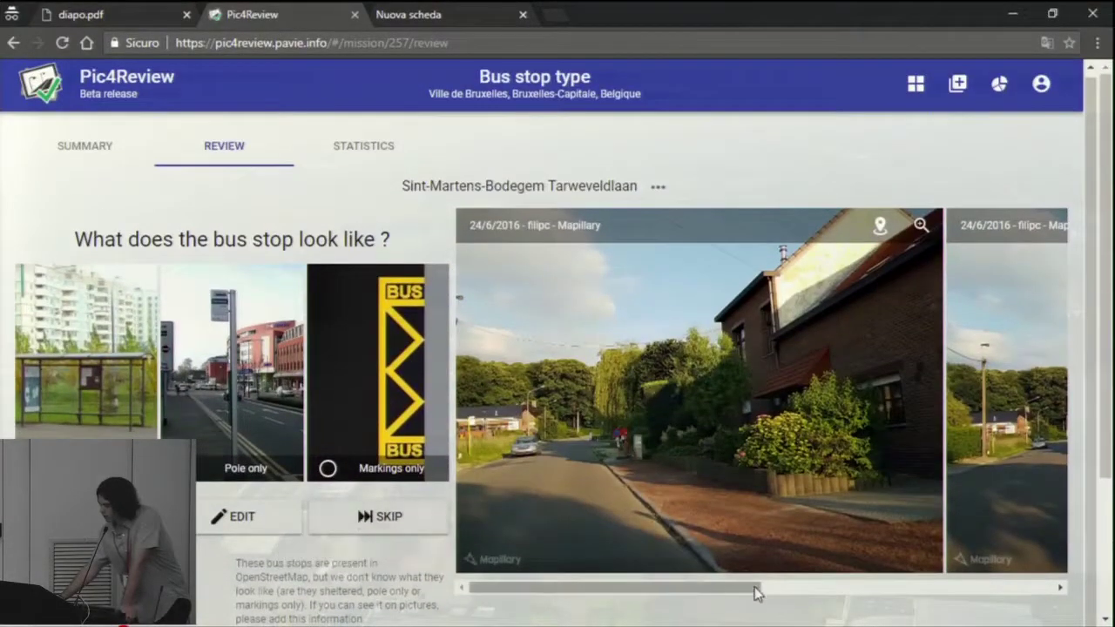
left_click(789, 588)
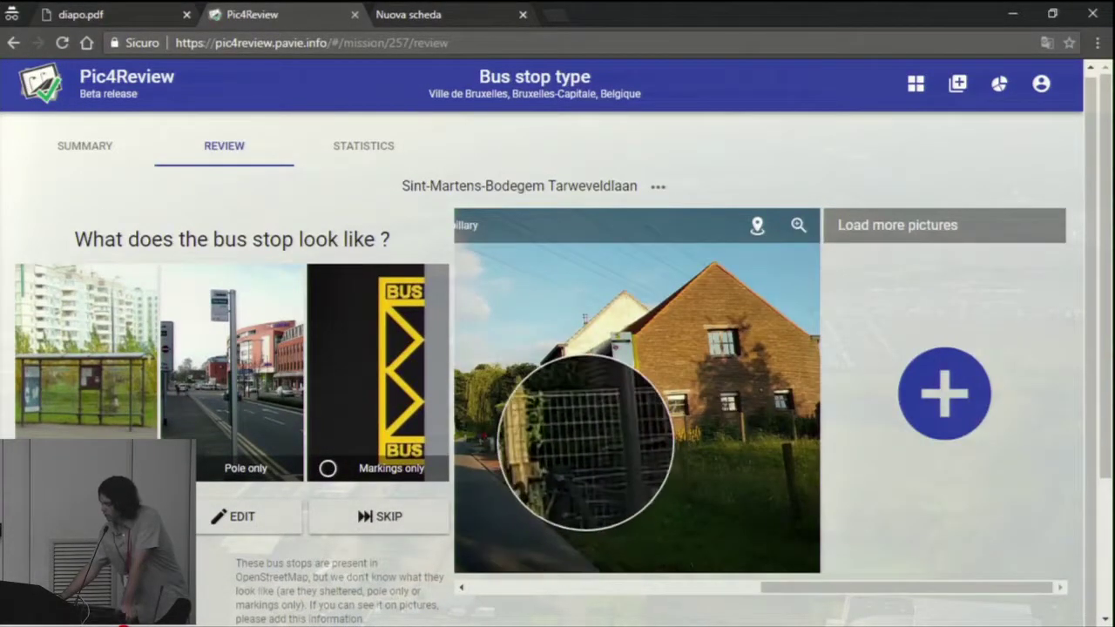
left_click(259, 384)
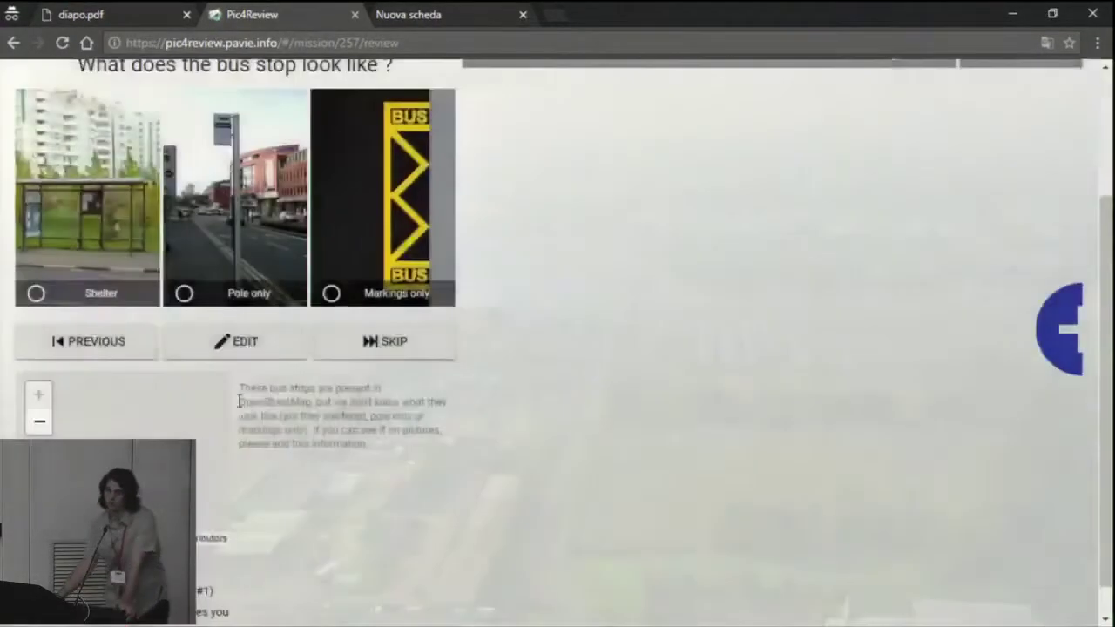
scroll(239, 402, "up", 2)
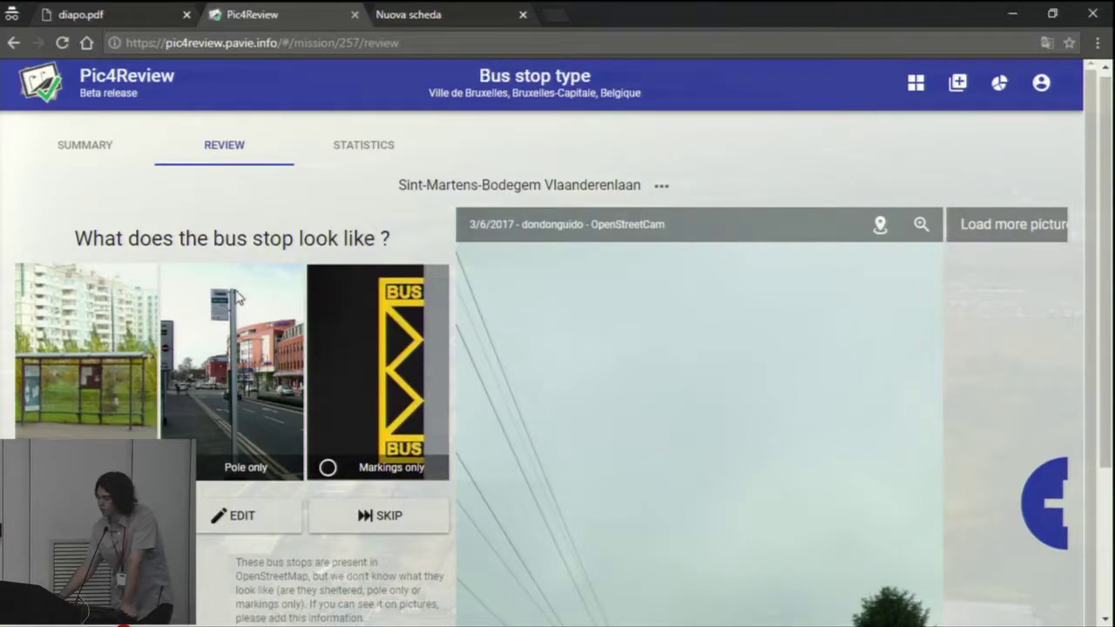
Step: View the Bus stop type mission's own statistics
left_click(370, 144)
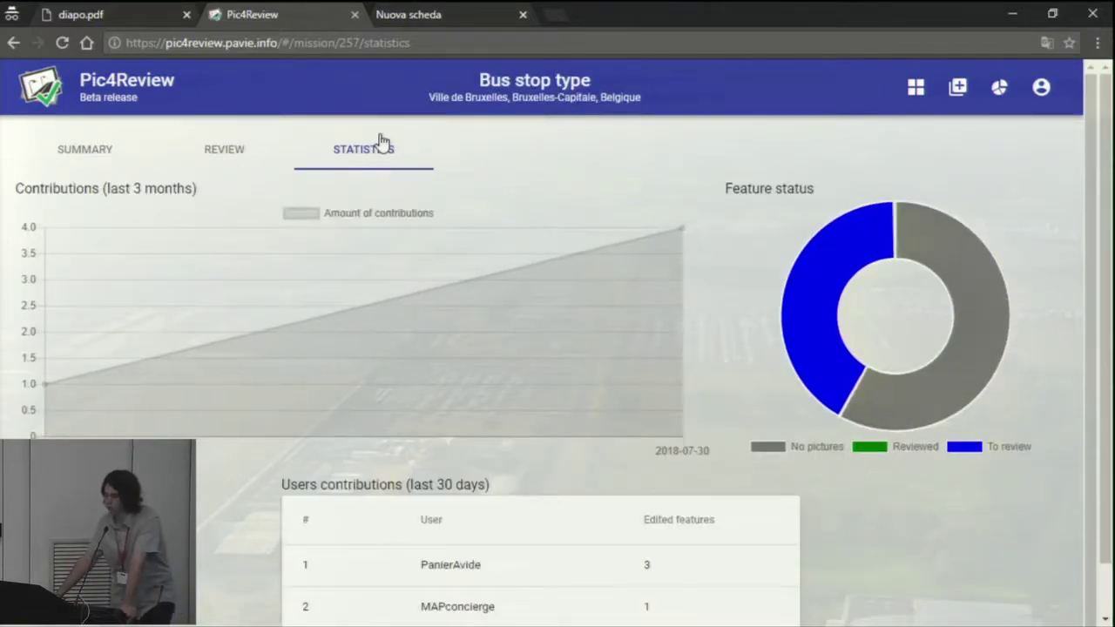
scroll(501, 233, "down", 1)
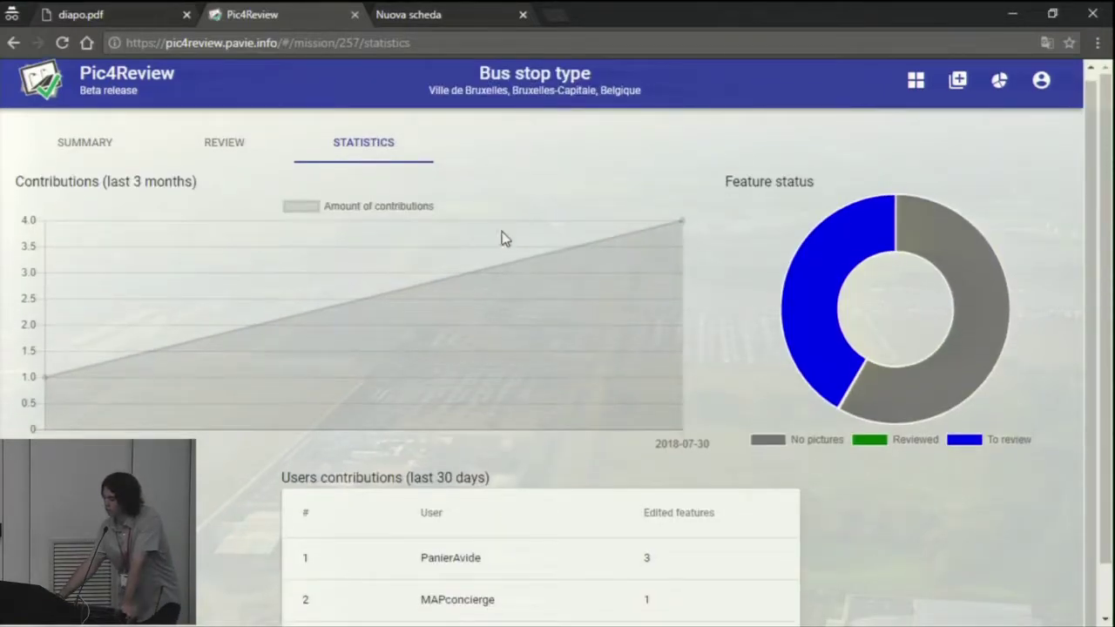
scroll(728, 463, "down", 1)
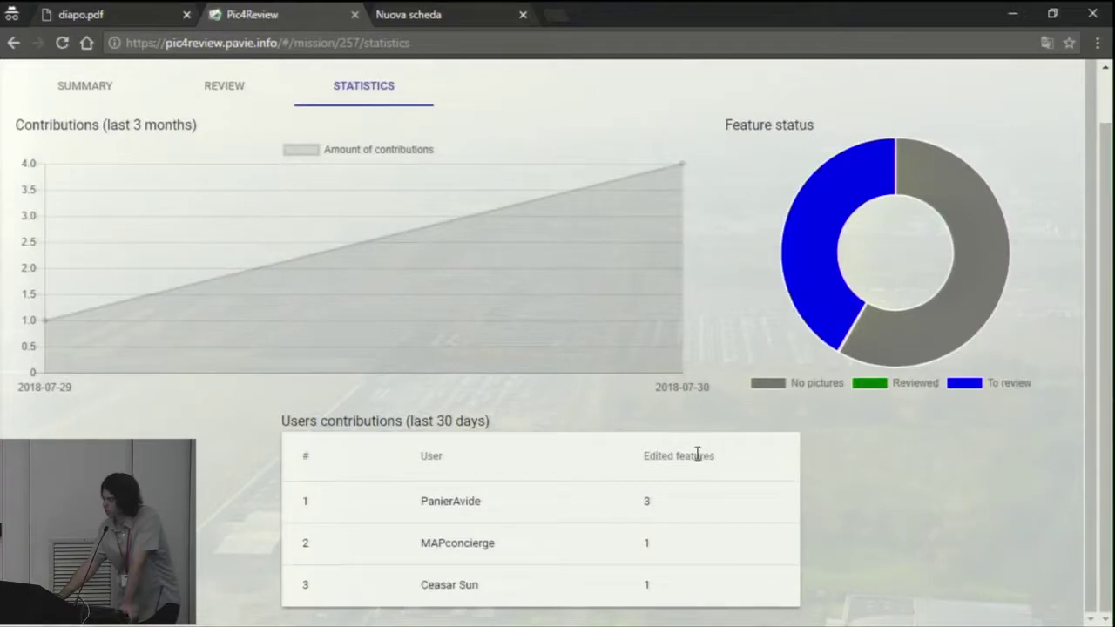
scroll(638, 458, "up", 1)
mouse_move(793, 240)
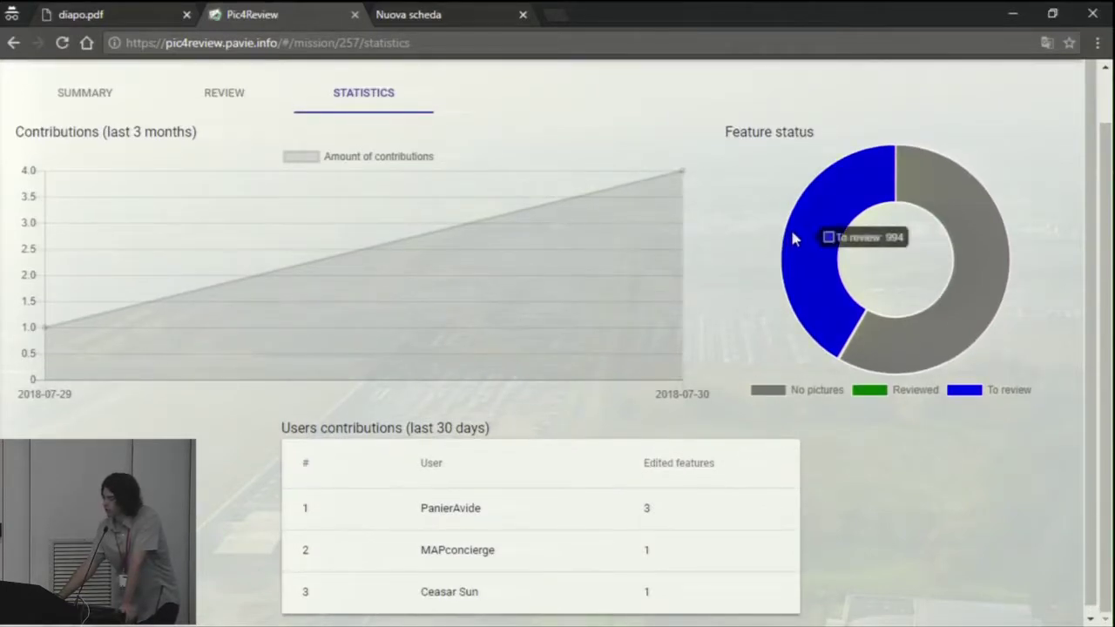
scroll(510, 258, "up", 1)
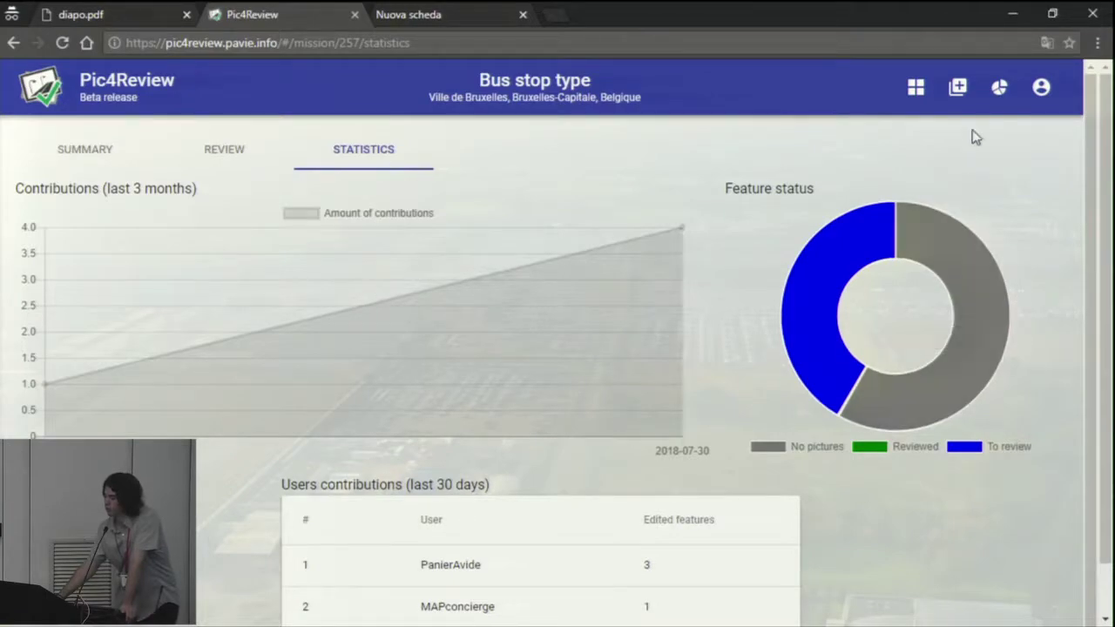
Step: Browse the site-wide Statistics: three-month contributions chart, 30-day user ranking and contribution themes
left_click(997, 90)
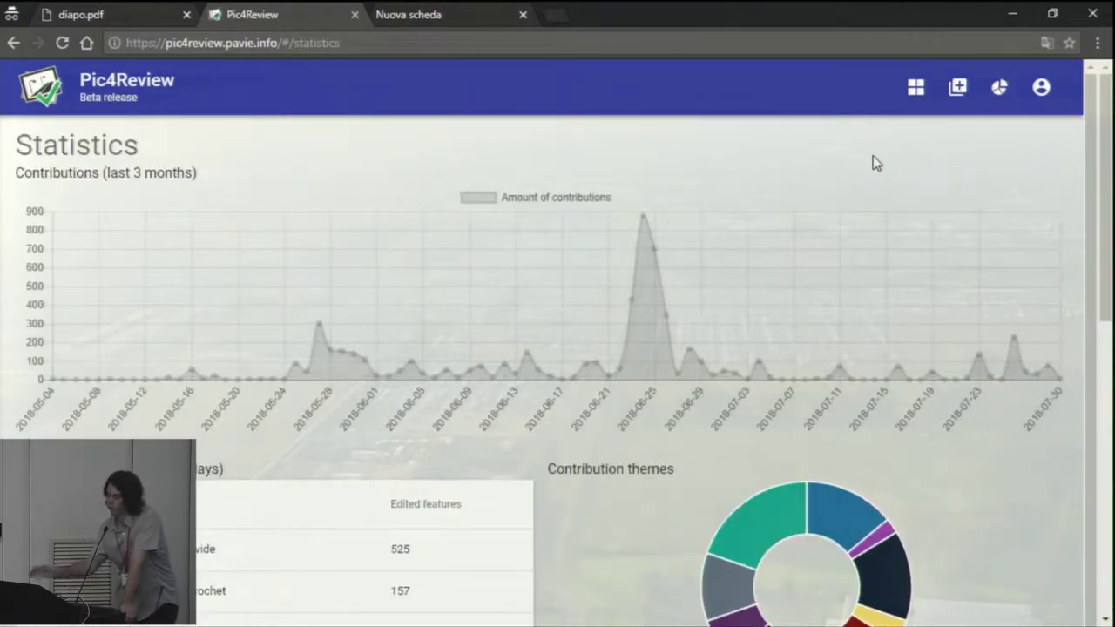
scroll(877, 175, "down", 1)
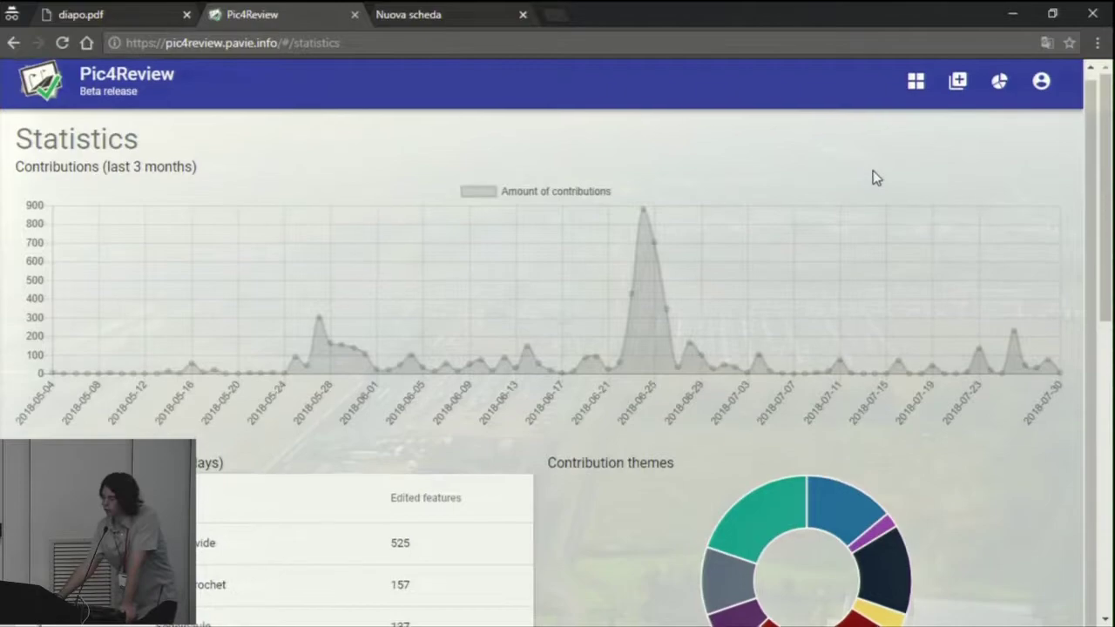
scroll(558, 383, "down", 4)
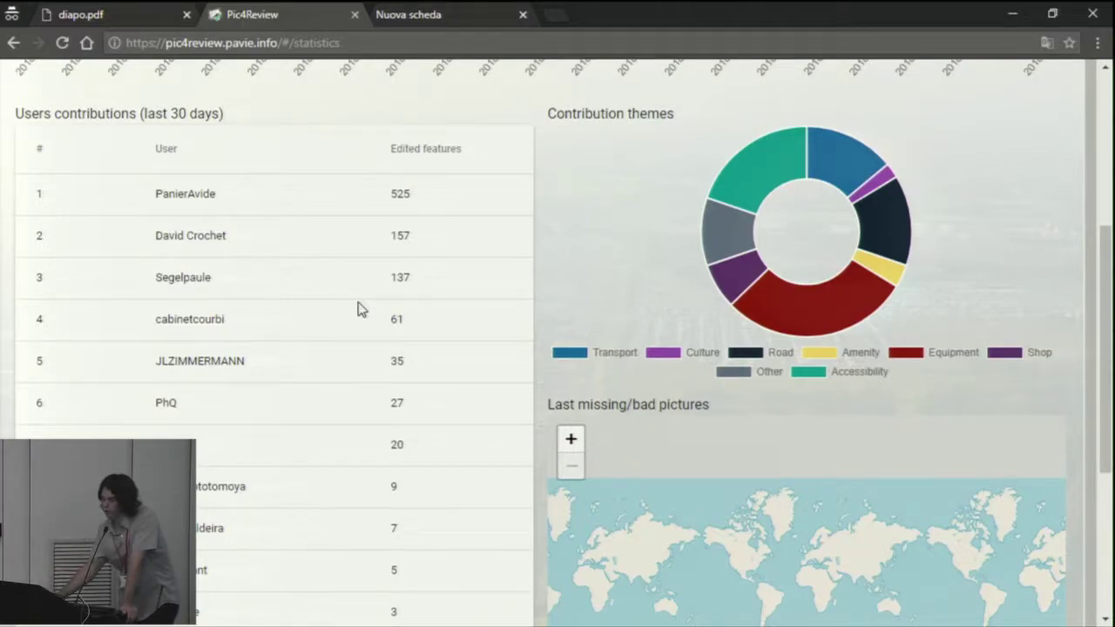
scroll(357, 313, "down", 2)
scroll(356, 314, "up", 2)
mouse_move(754, 222)
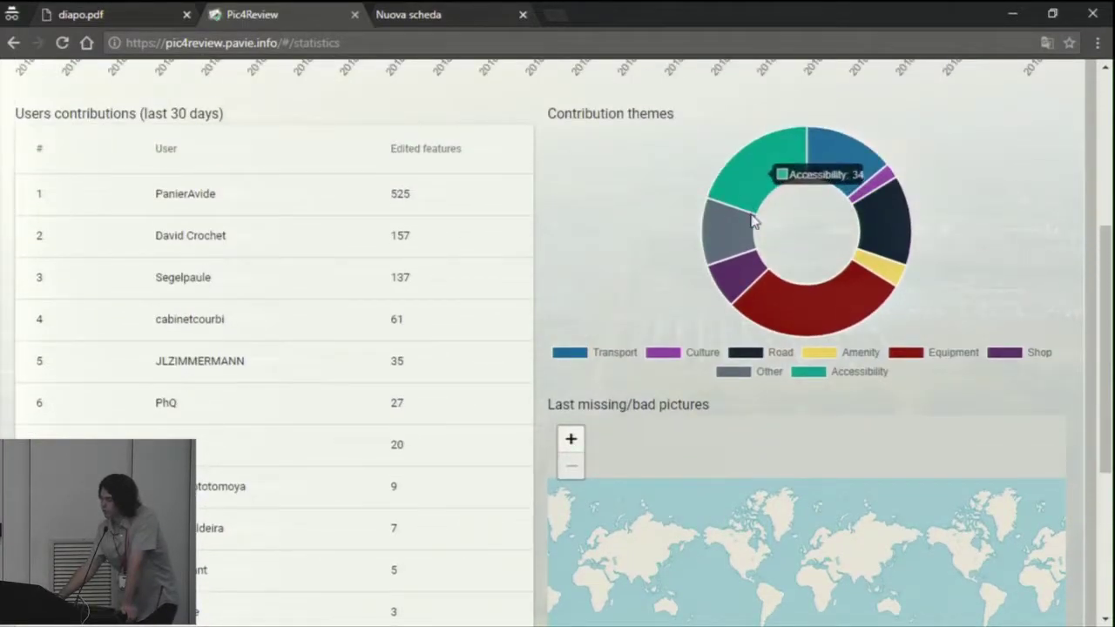
scroll(582, 230, "up", 1)
scroll(633, 242, "up", 5)
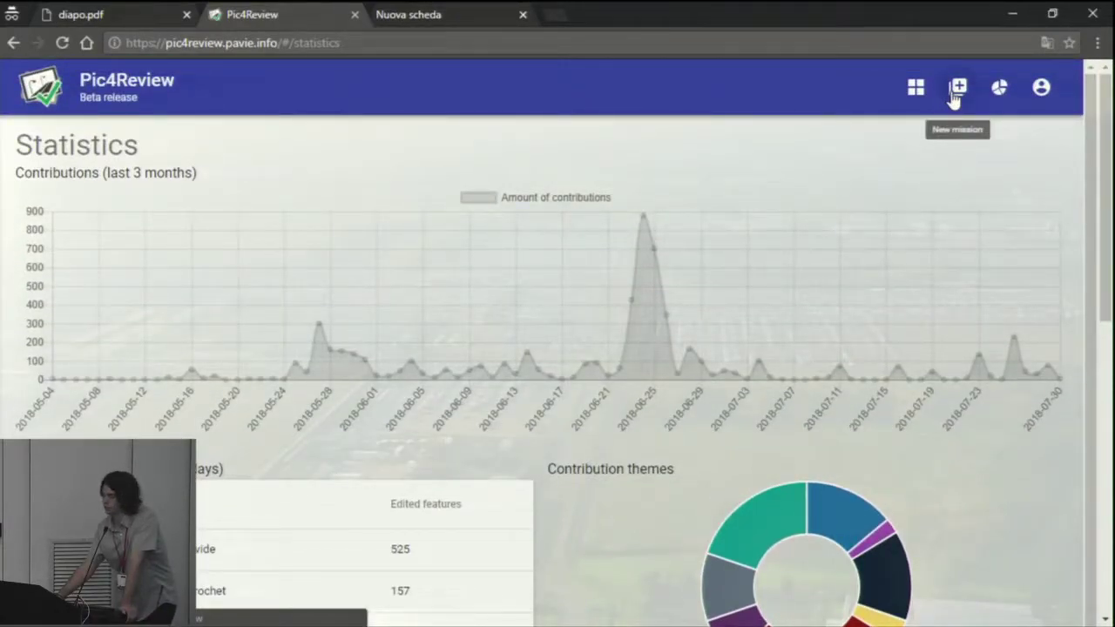
Step: Start a new mission and set Rennes as its area
left_click(955, 92)
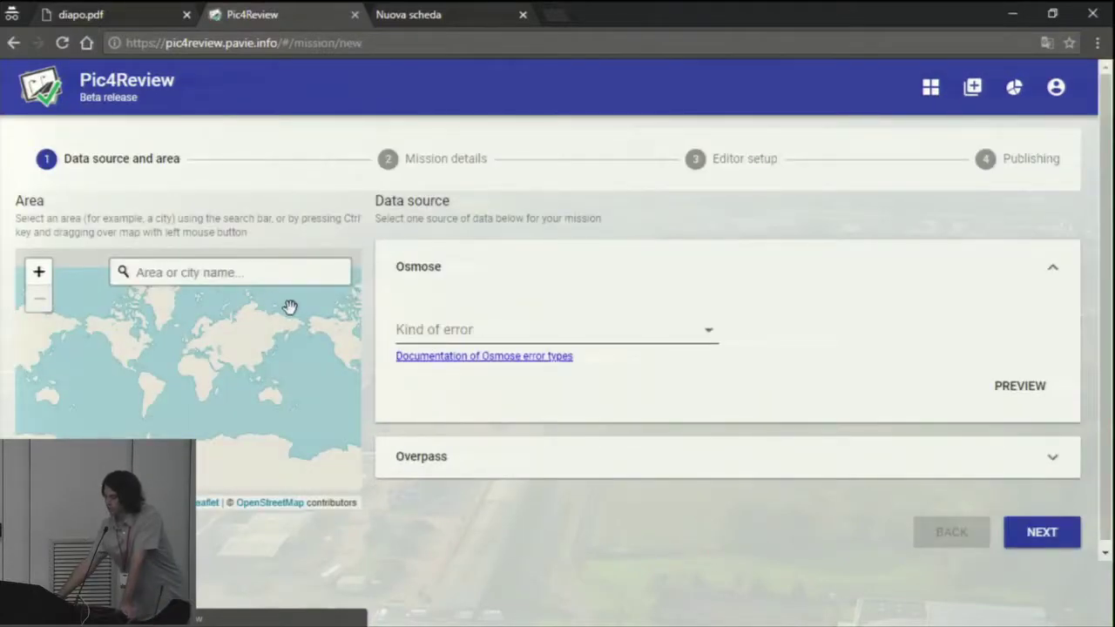
left_click(268, 273)
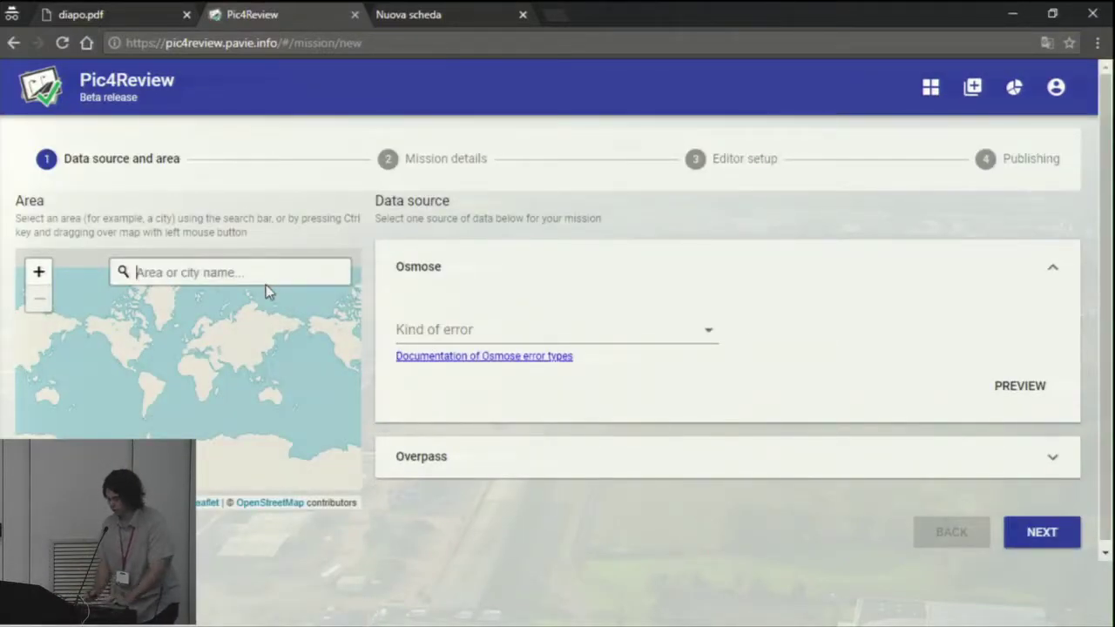
type("ernij")
key("BackSpace")
key("BackSpace")
key("BackSpace")
key("BackSpace")
key("BackSpace")
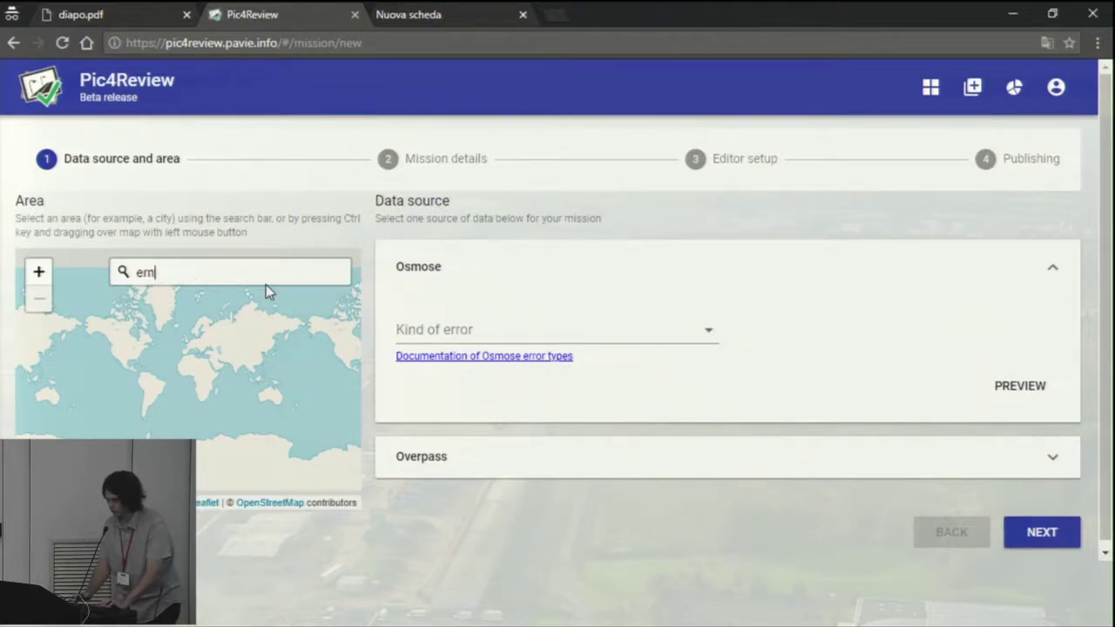
type("rennes")
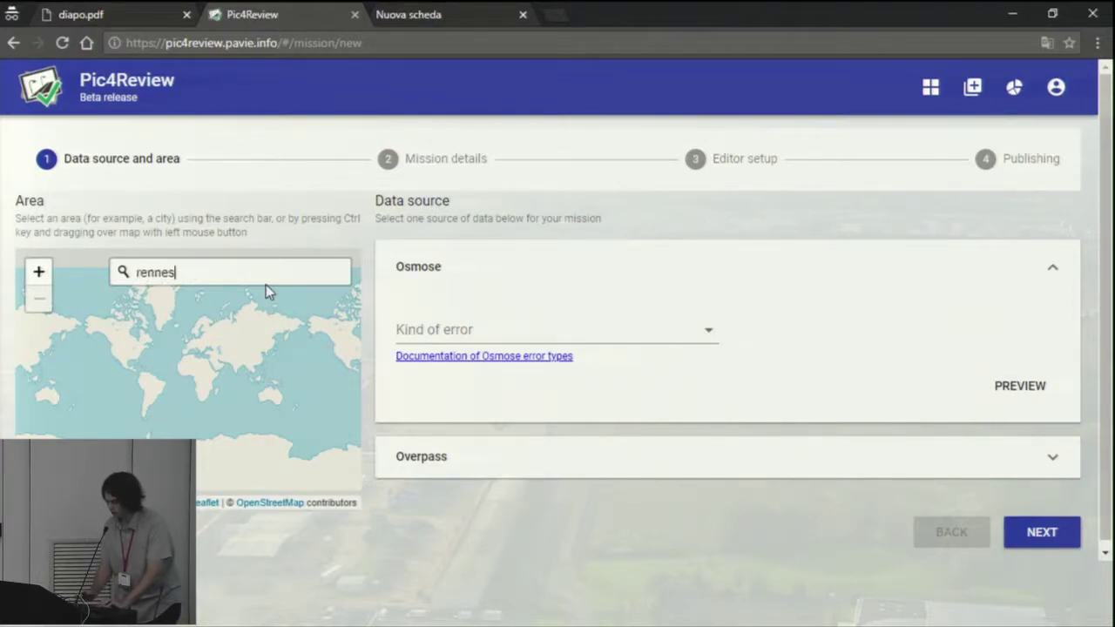
left_click(249, 301)
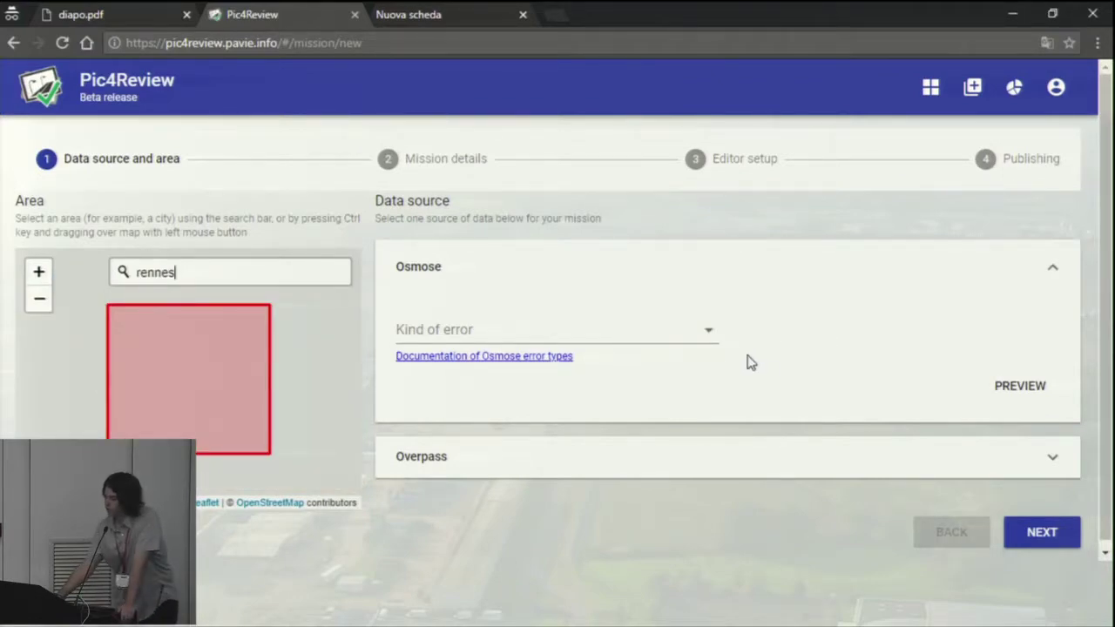
Step: Leave the Osmose error type unchosen and switch the data source to an Overpass query
left_click(701, 343)
left_click(701, 344)
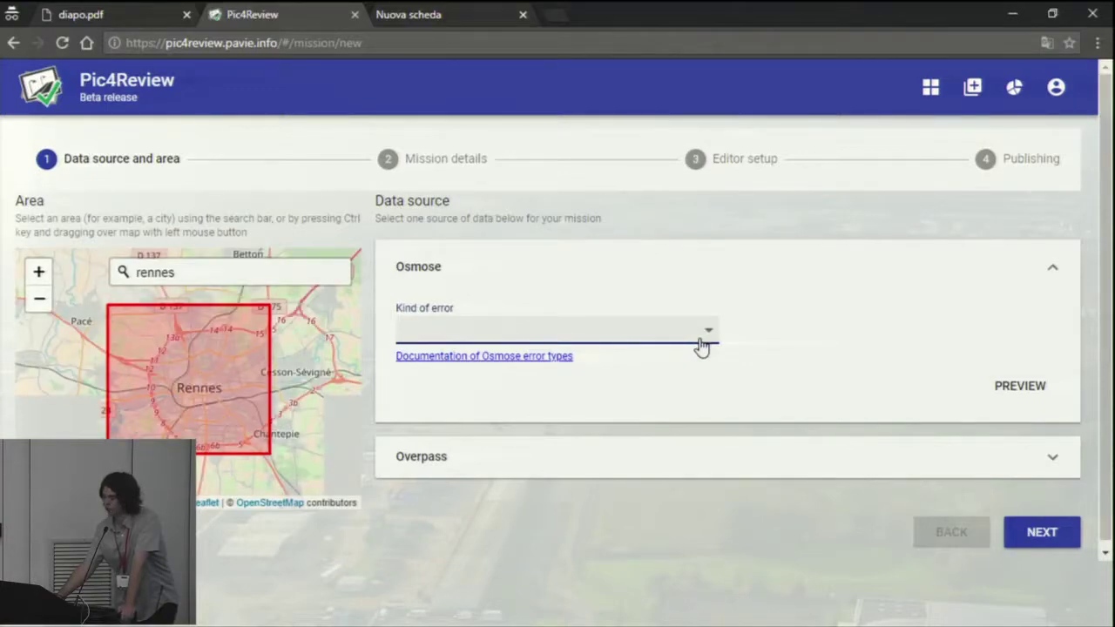
left_click(701, 343)
scroll(662, 113, "down", 15)
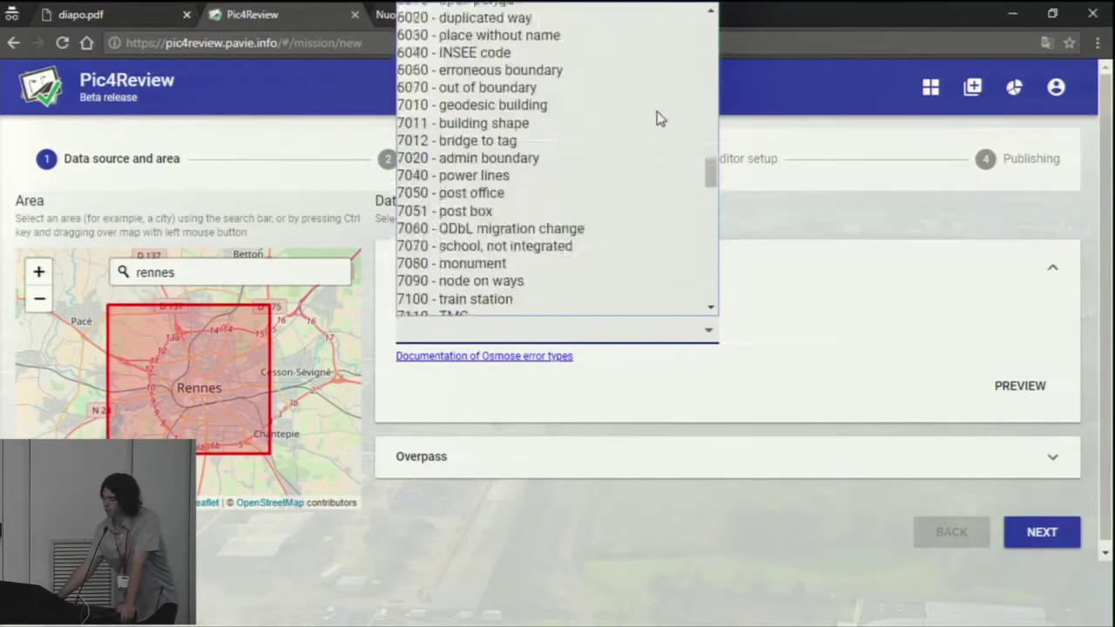
scroll(660, 117, "down", 10)
left_click(819, 213)
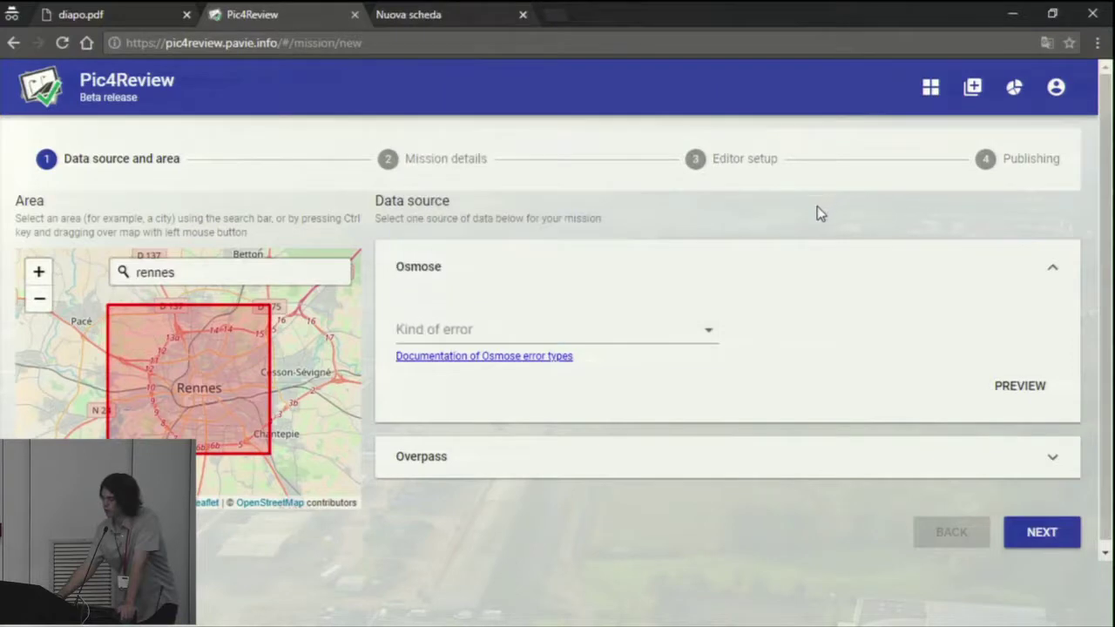
left_click(613, 458)
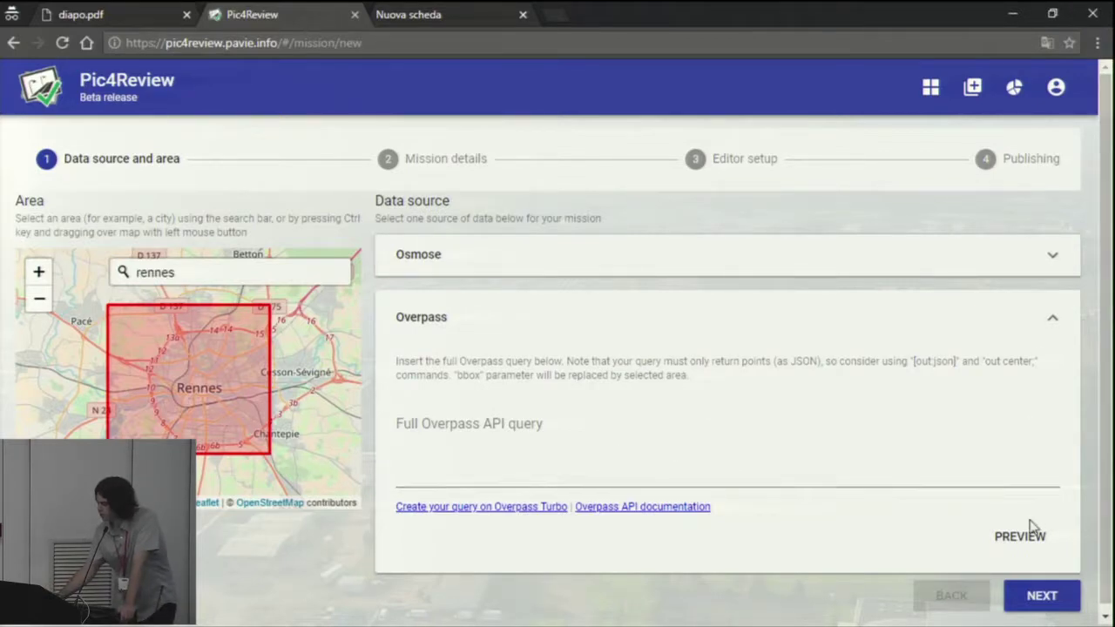
scroll(1022, 461, "down", 1)
scroll(906, 139, "up", 1)
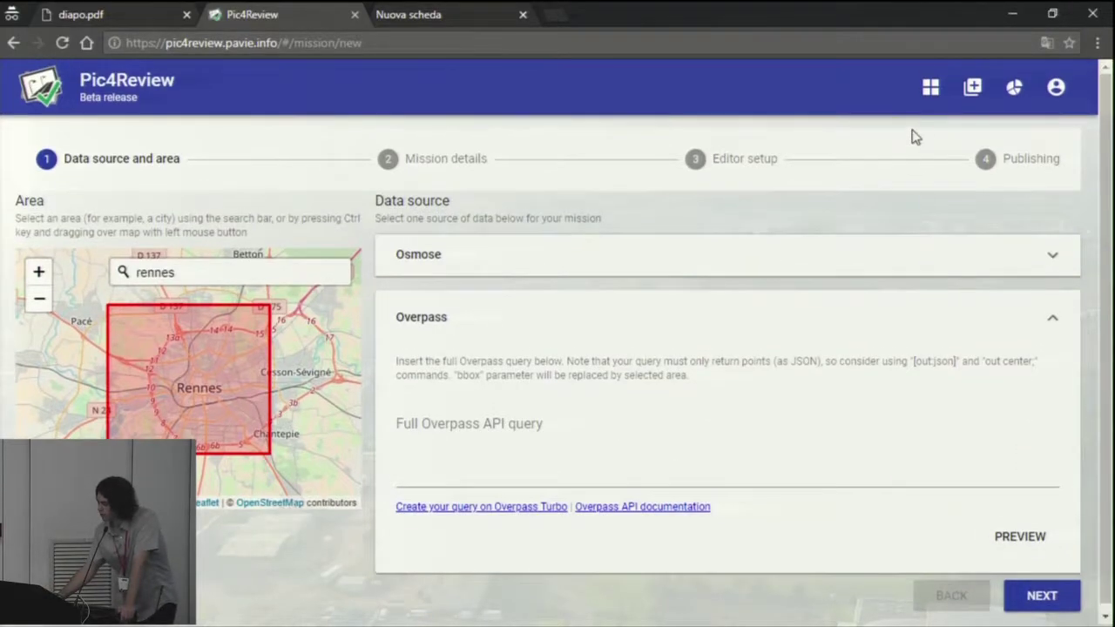
Step: Open the summary of the Luxembourg Fire hydrant type mission from the missions list
left_click(930, 88)
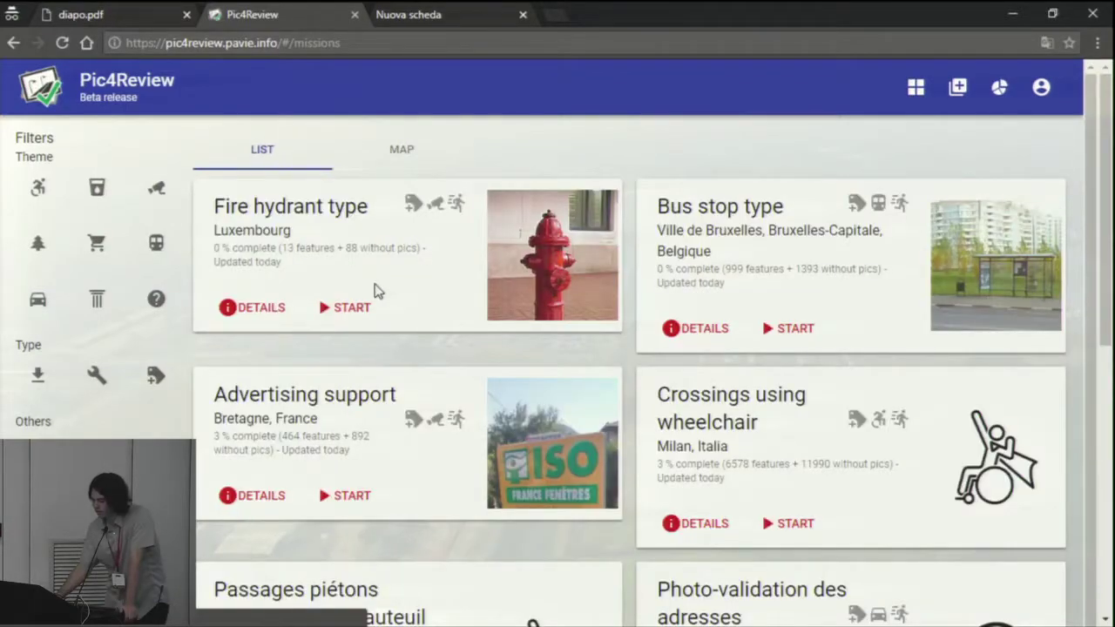
left_click(276, 311)
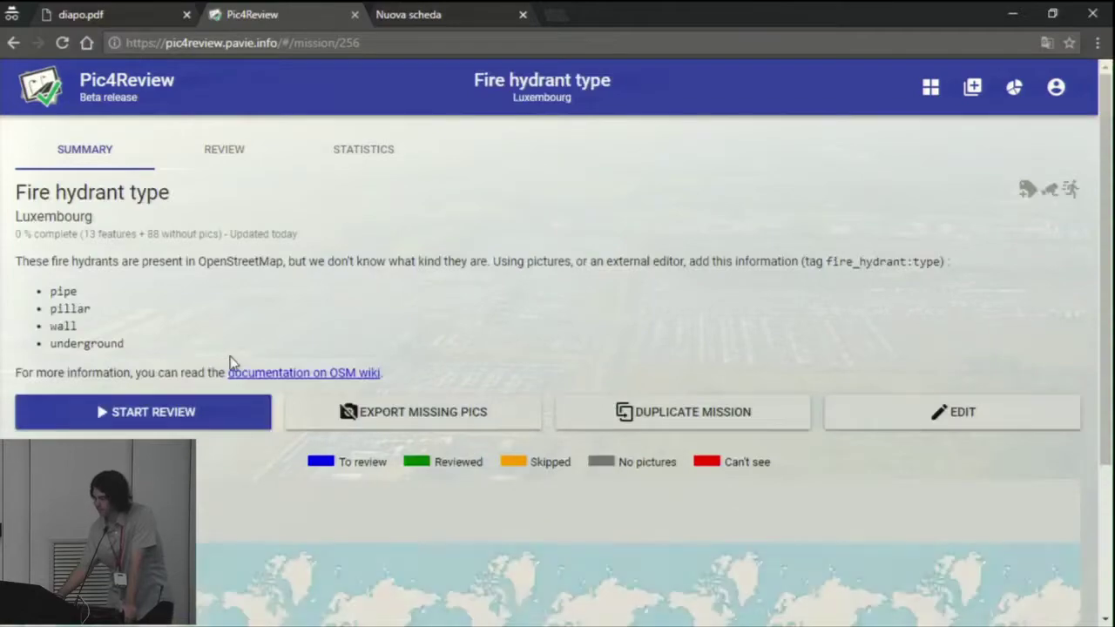
Step: Duplicate the fire hydrant mission with Rennes as its area and advance to Editor setup
left_click(671, 415)
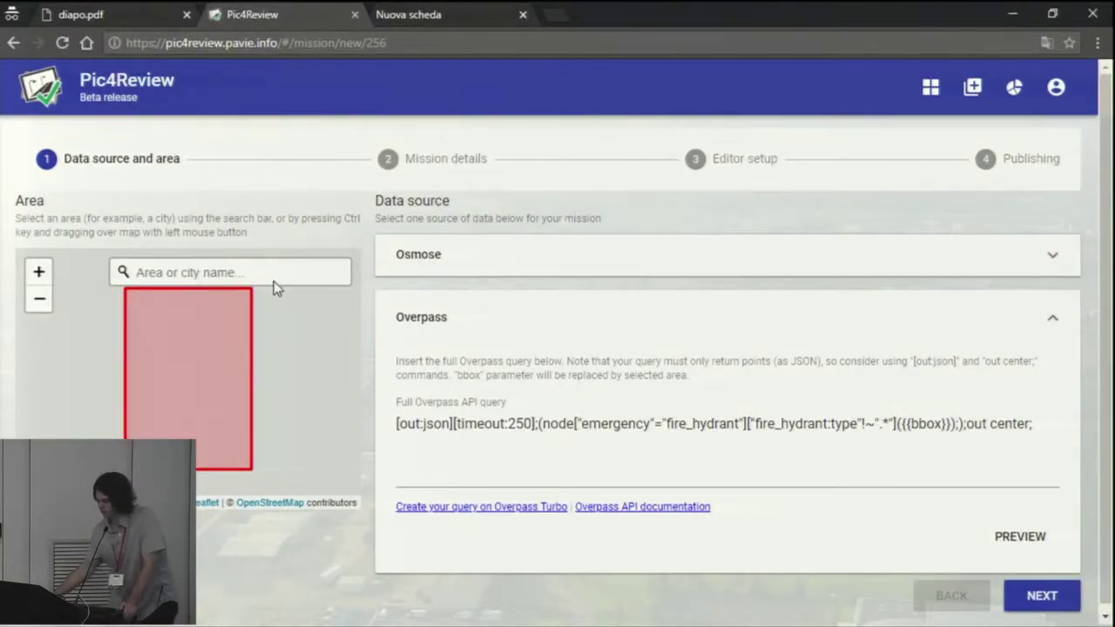
type("rennes")
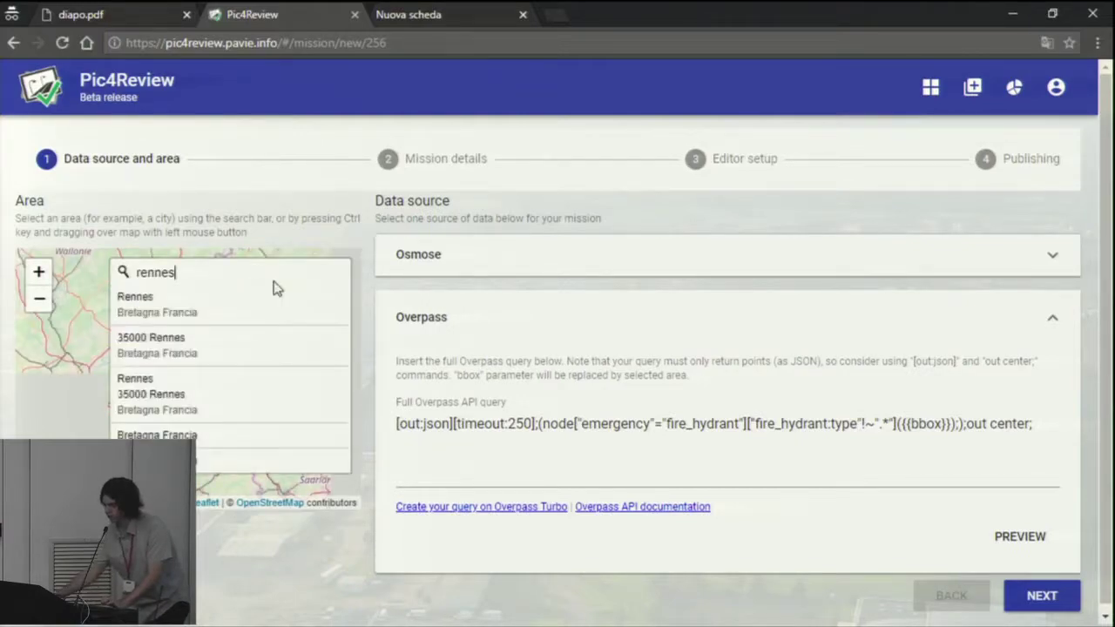
left_click(254, 299)
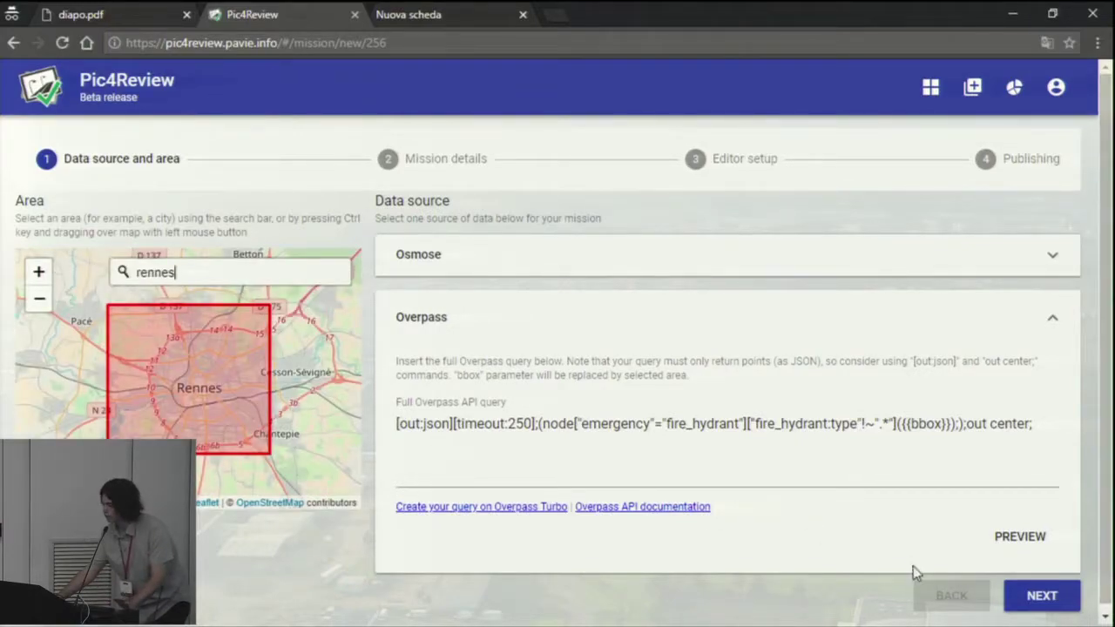
left_click(1052, 596)
left_click(1037, 504)
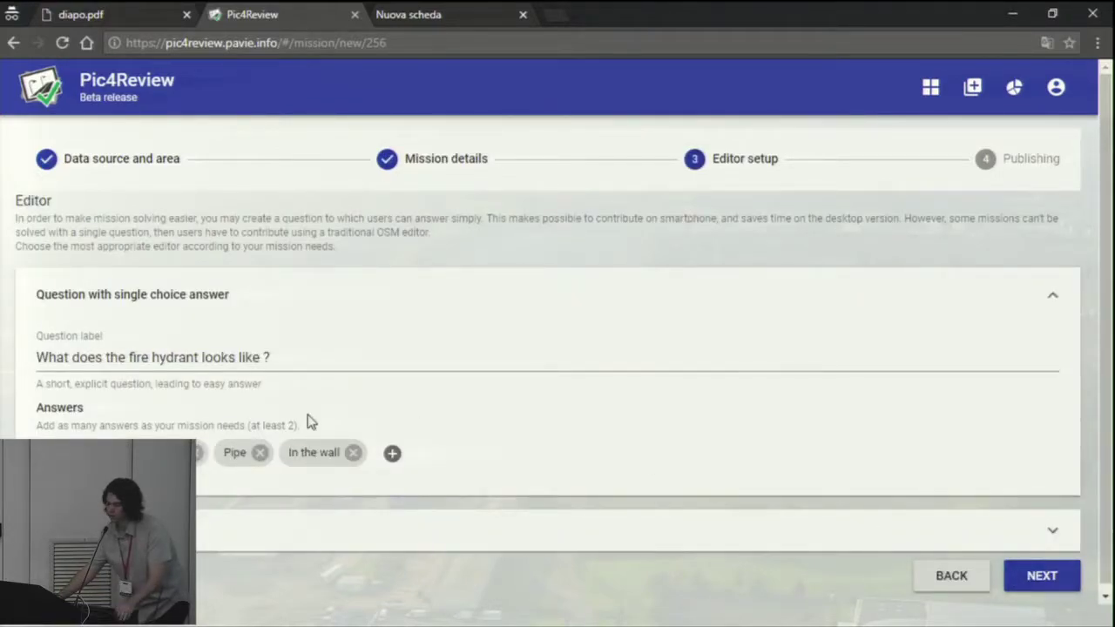
Step: Inspect the 'In the ground' answer's name, image URL and OSM tags, cancel, and reach the publishing summary
left_click(261, 364)
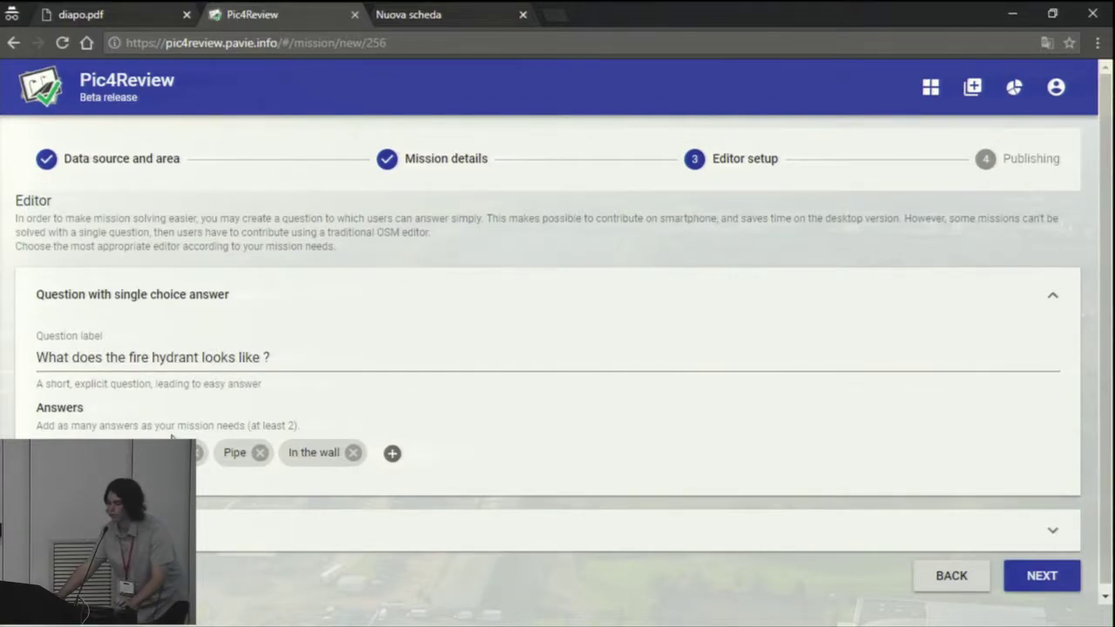
left_click(148, 452)
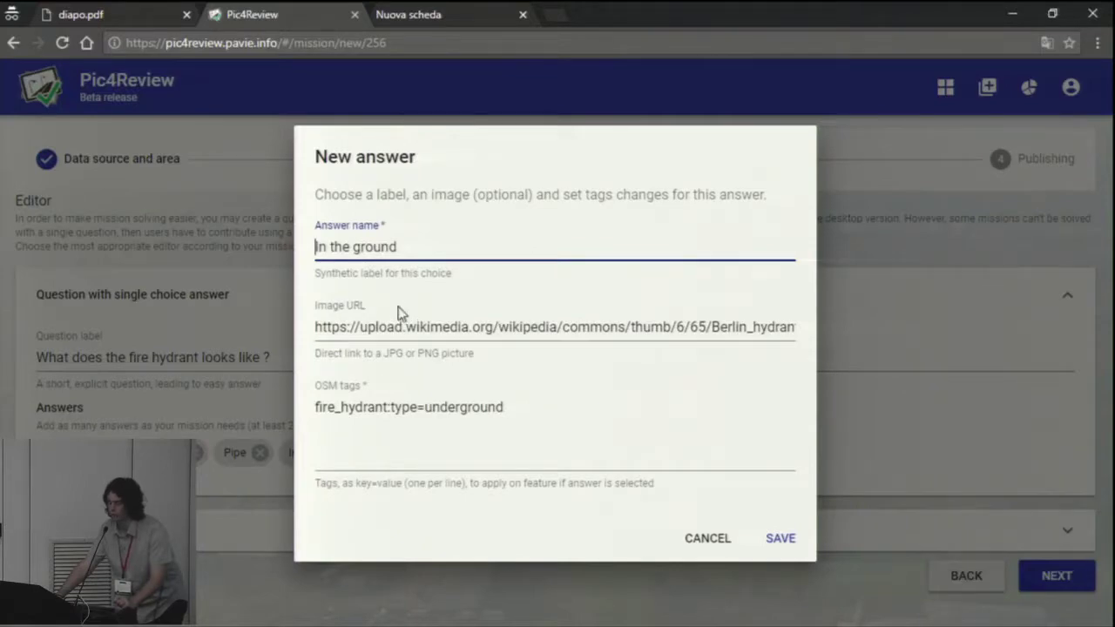
left_click_drag(403, 253, 242, 254)
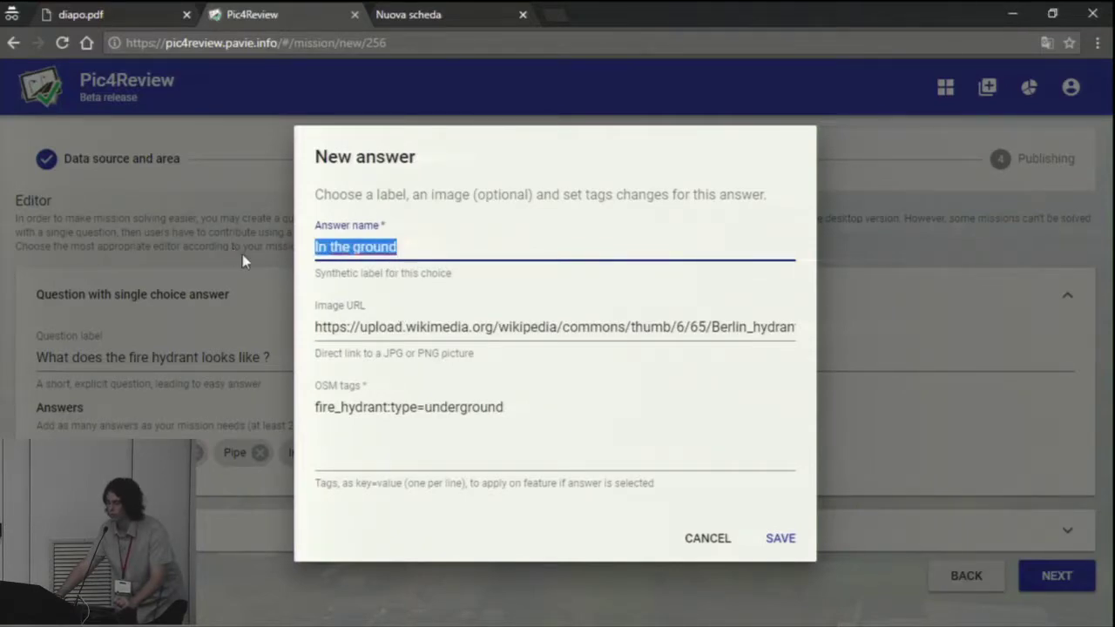
left_click(354, 312)
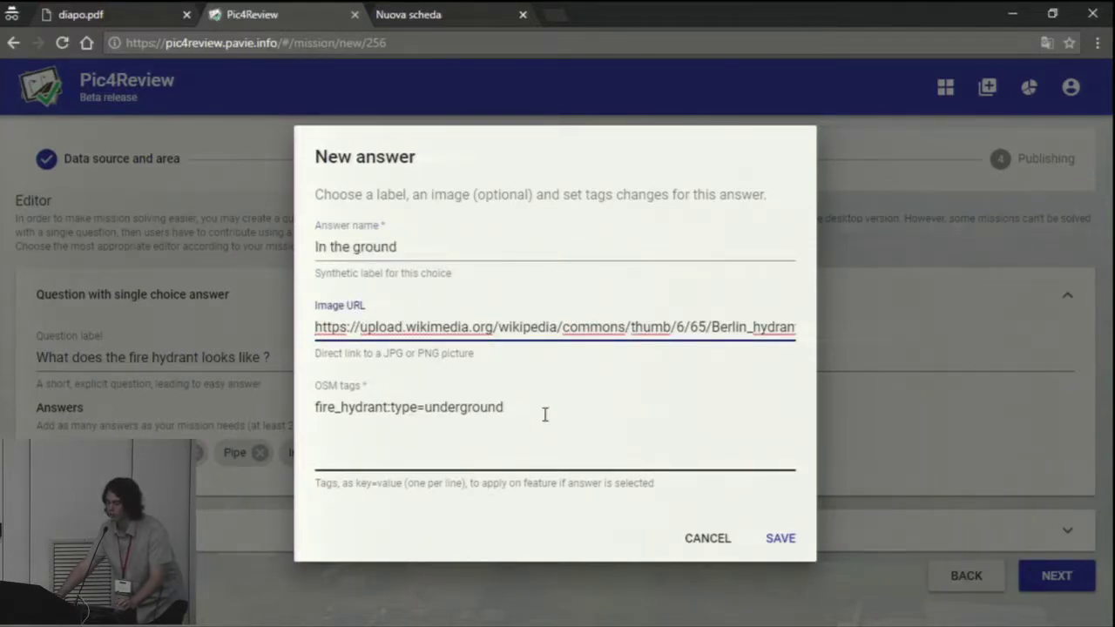
left_click_drag(542, 412, 218, 407)
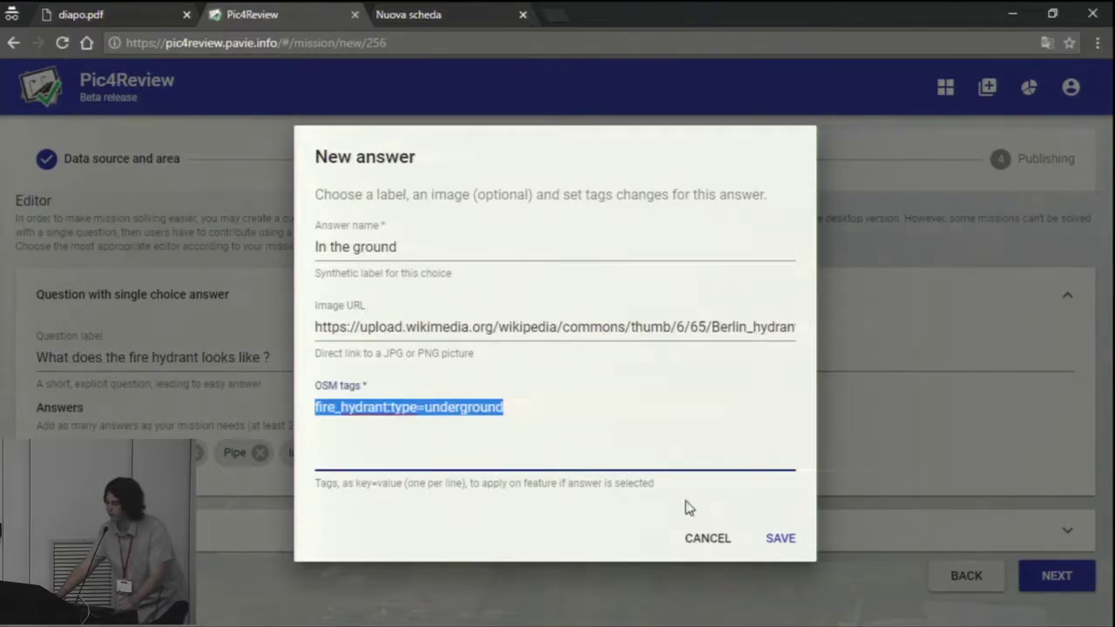
left_click(699, 533)
left_click(1066, 574)
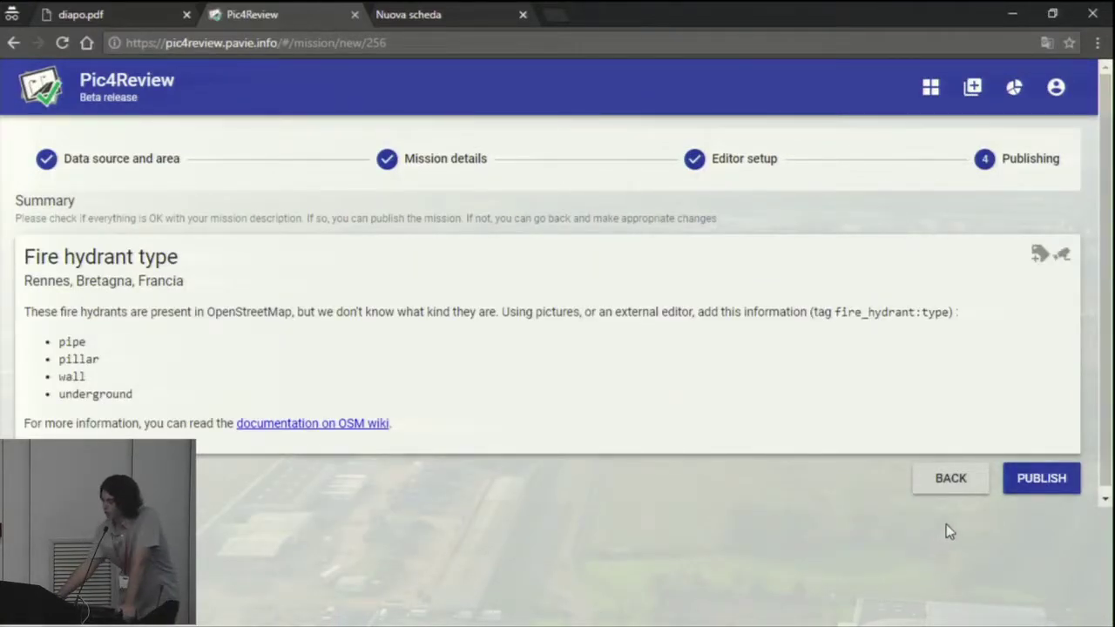
Step: Publish the Rennes fire hydrant mission, check its export formats, and start its review
left_click(1050, 487)
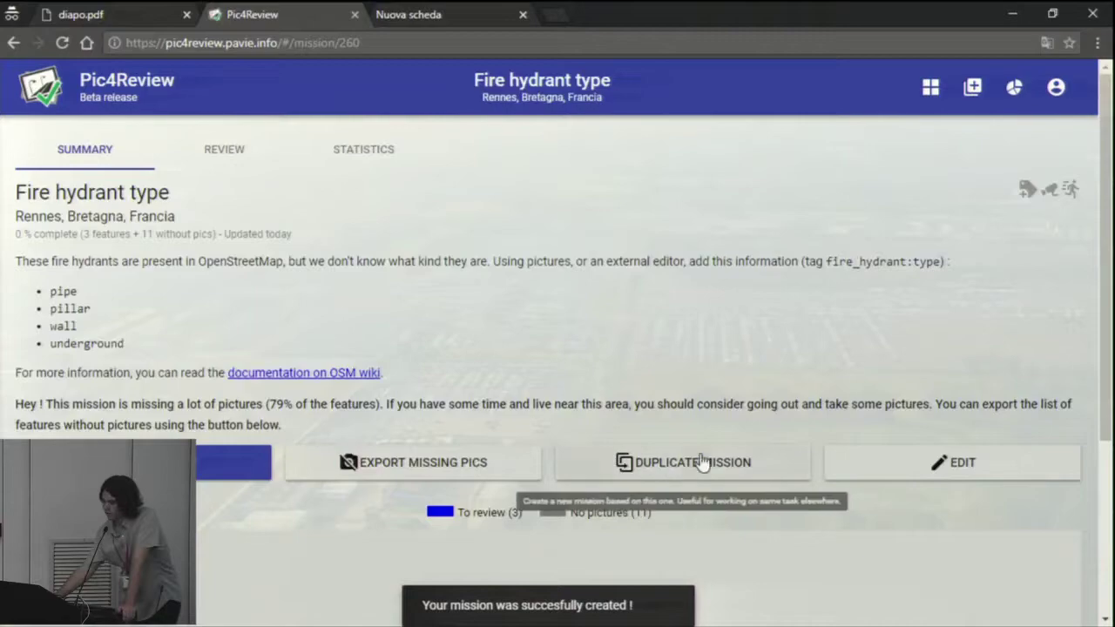
scroll(782, 301, "down", 3)
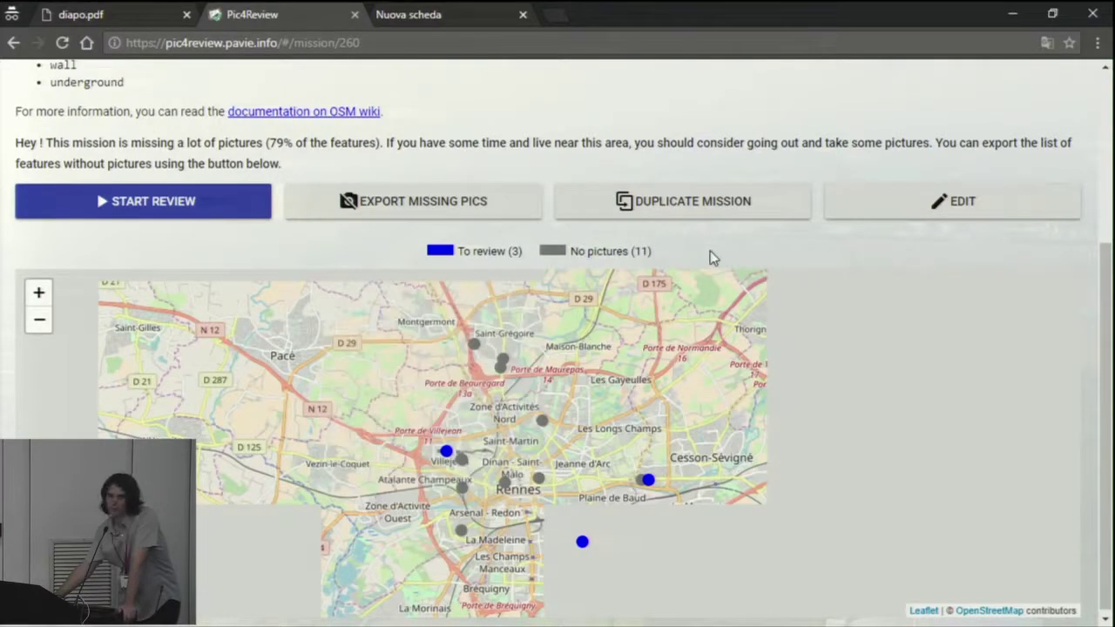
scroll(710, 257, "up", 3)
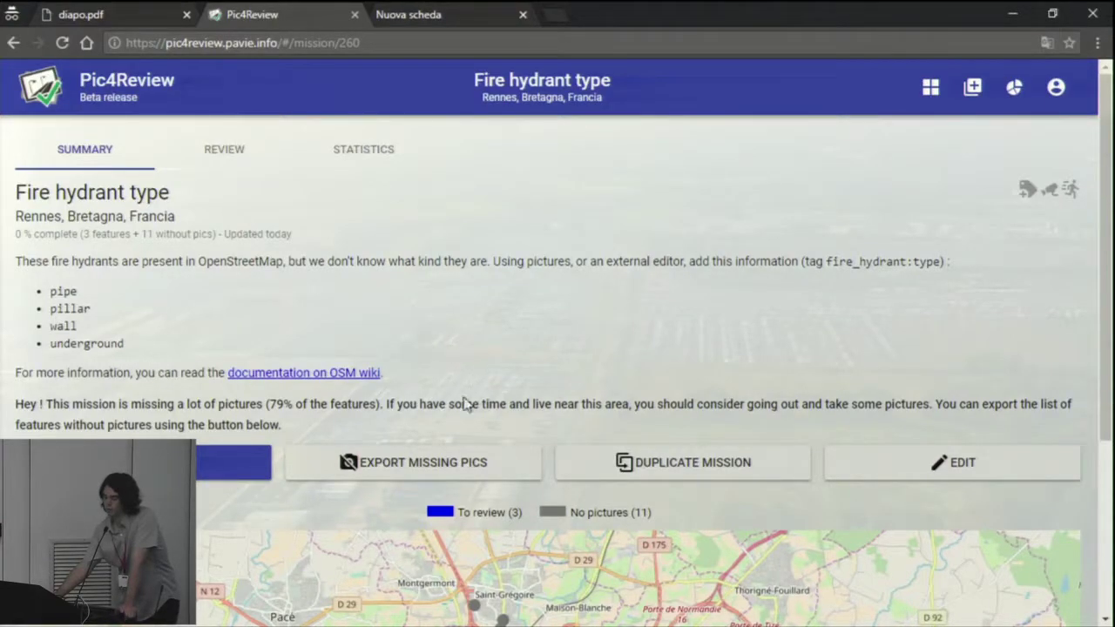
left_click(441, 454)
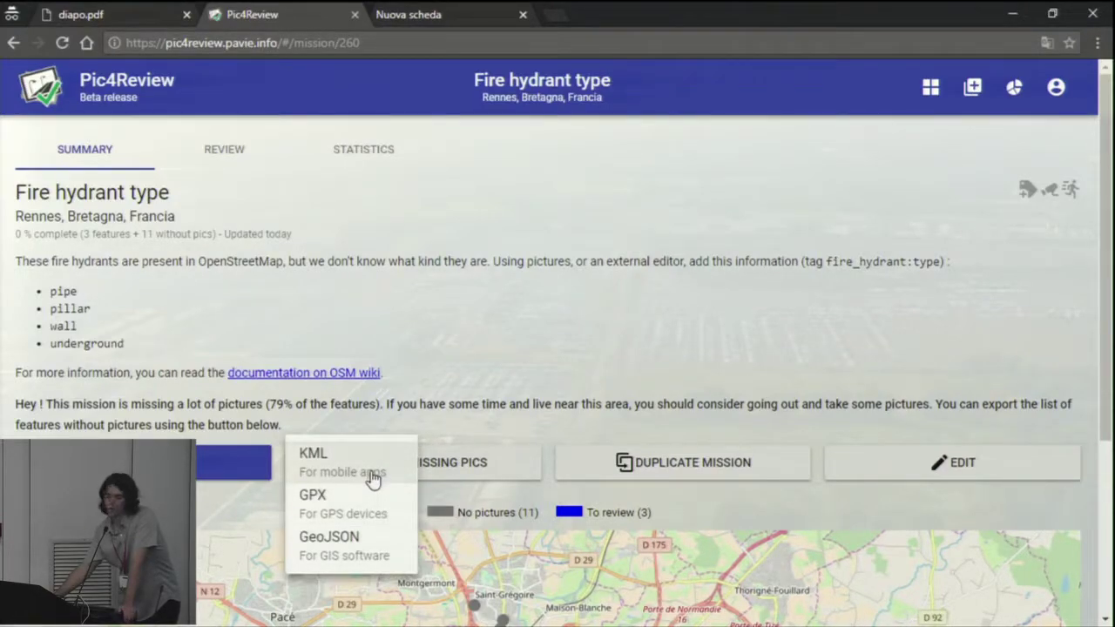
left_click(518, 328)
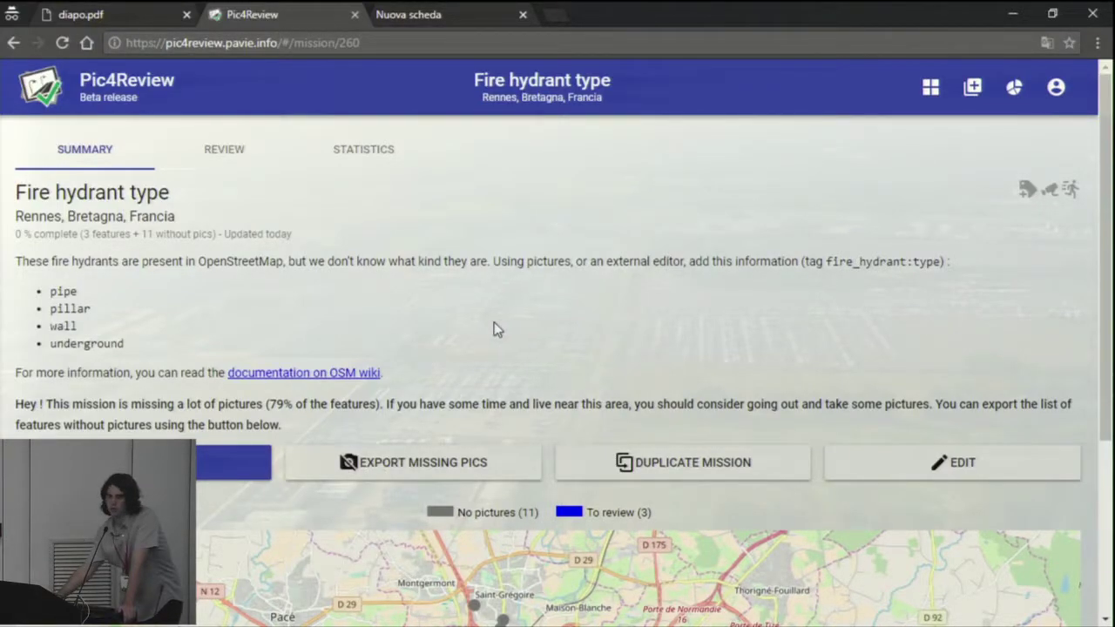
left_click(251, 451)
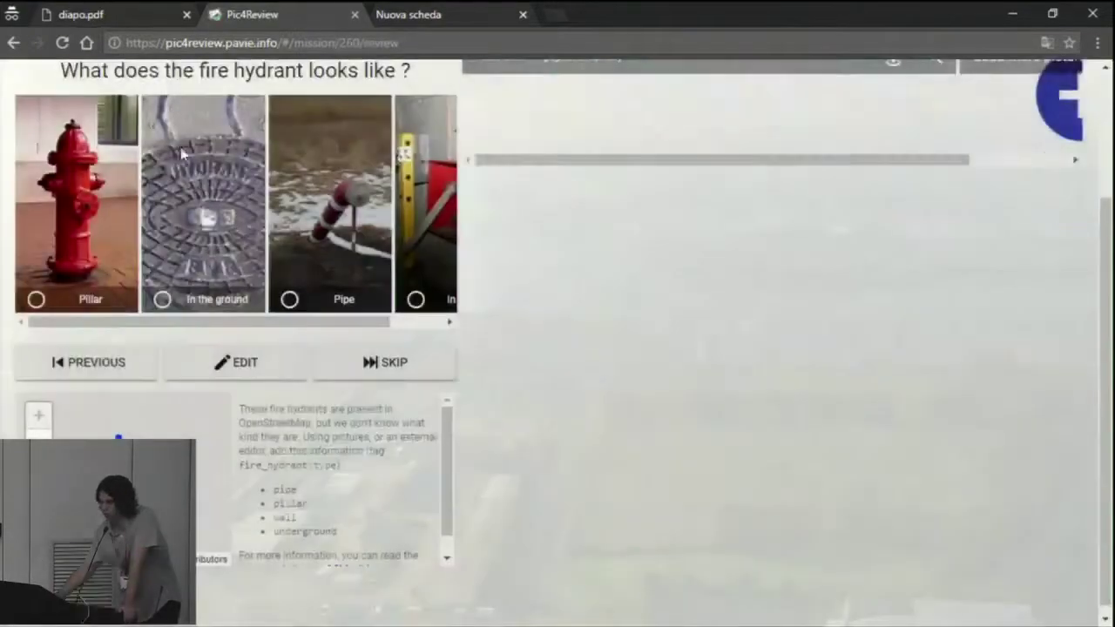
scroll(505, 583, "up", 2)
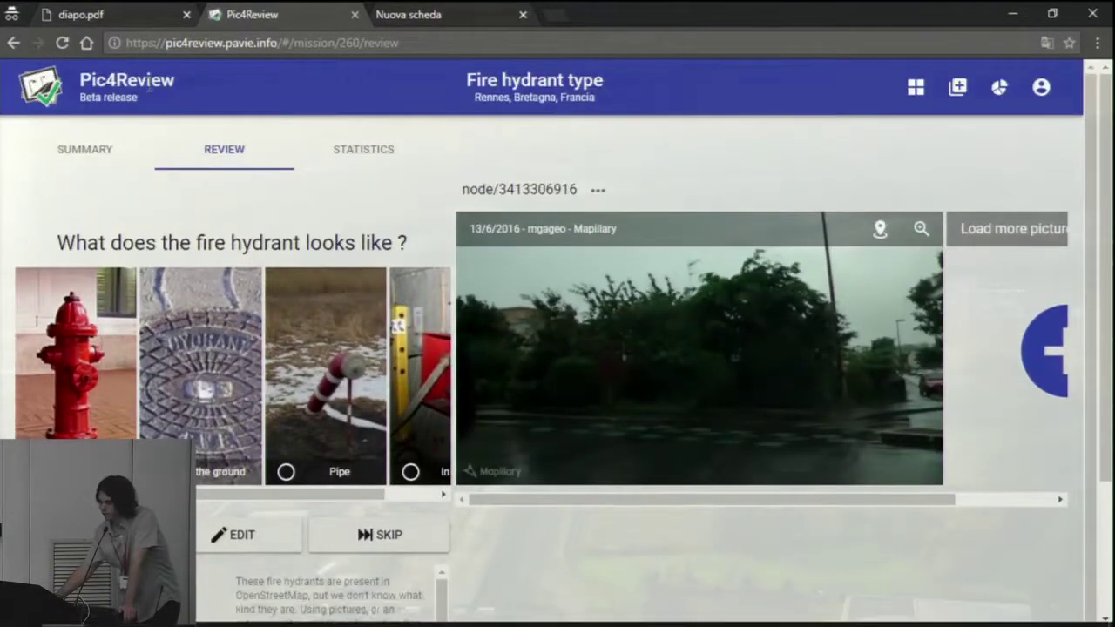
Step: Return to diapo.pdf full-screen and advance to slide 18, Benefits
left_click(142, 16)
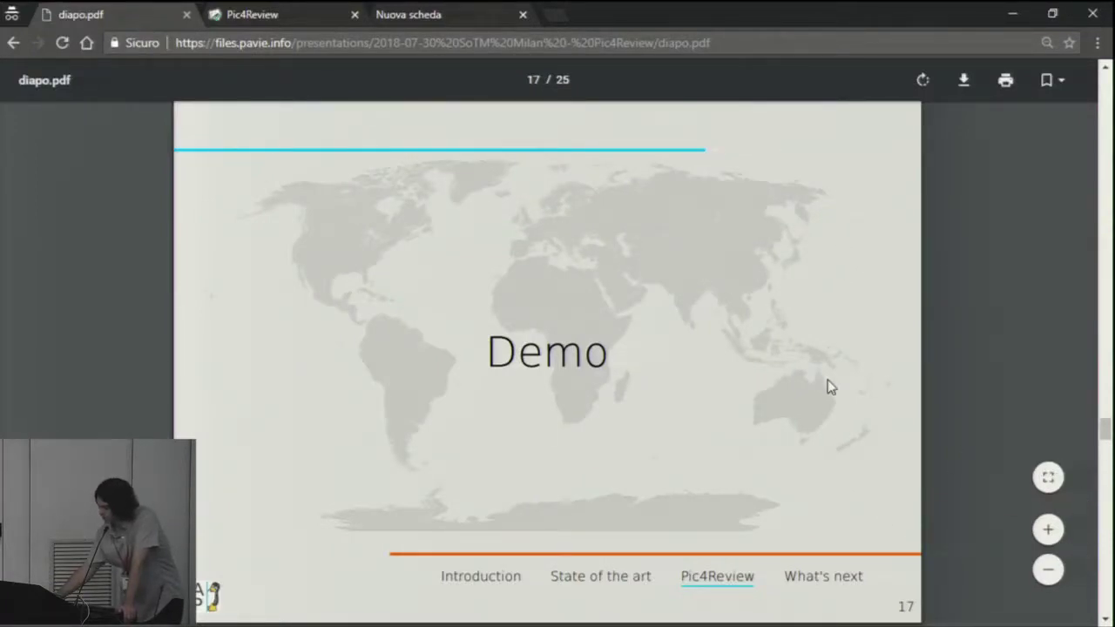
key("F11")
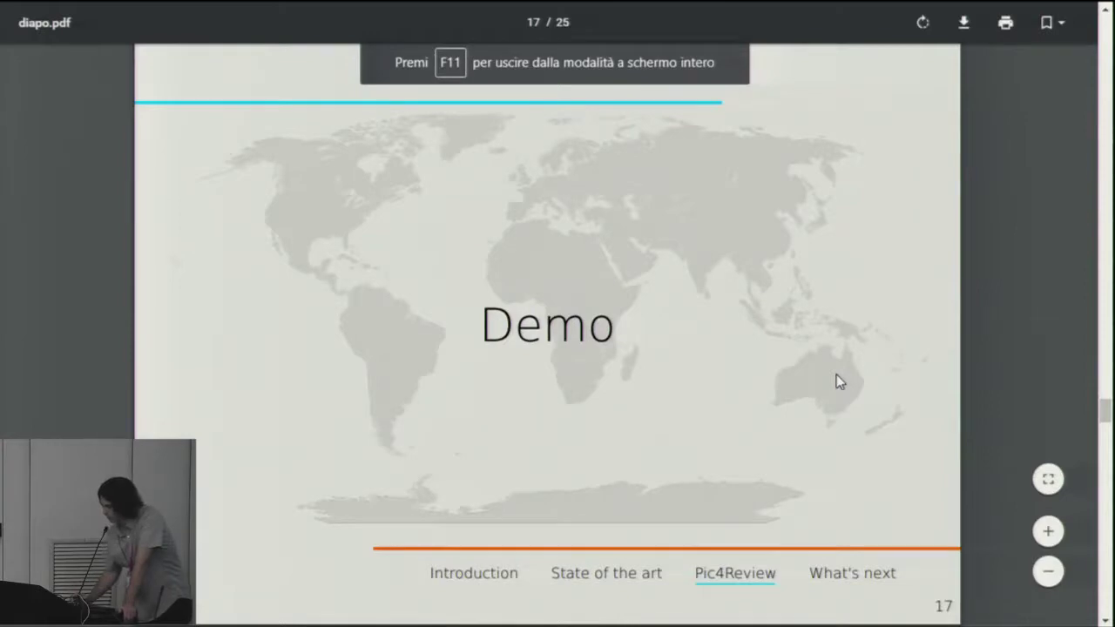
key("Right")
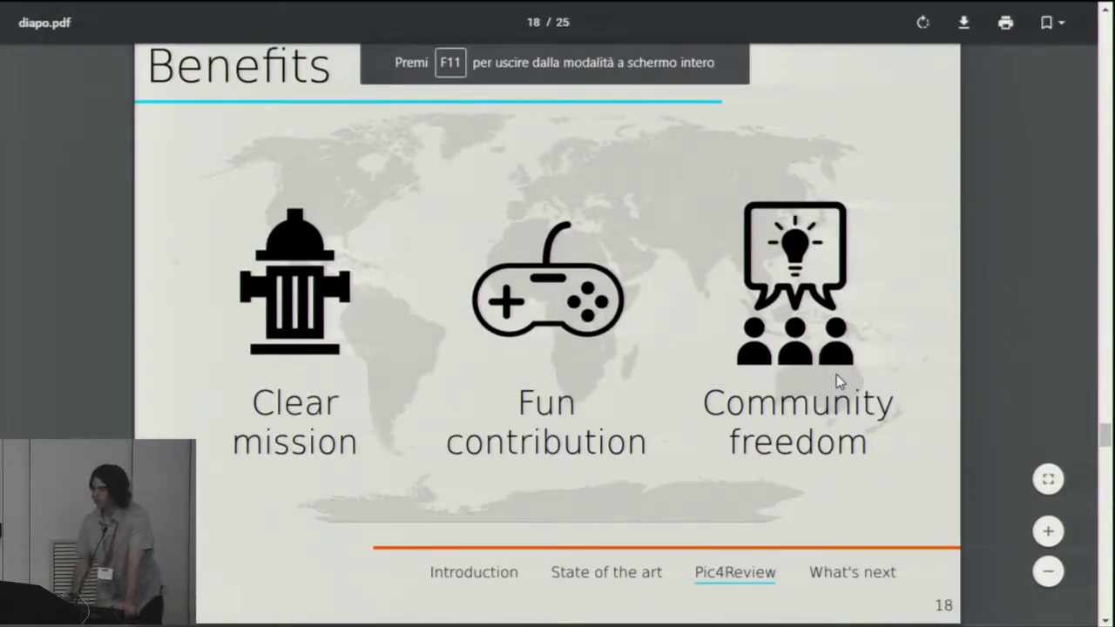